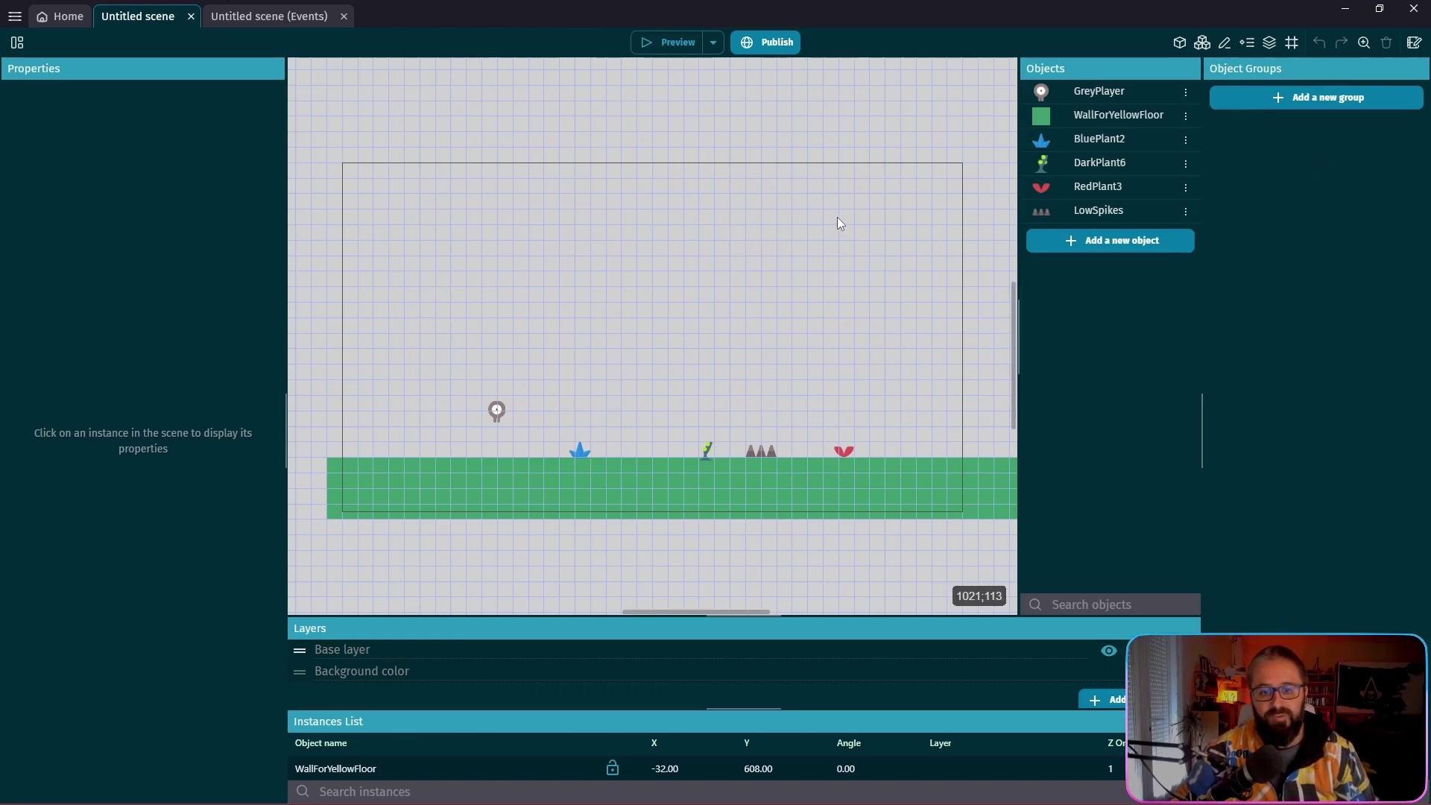
- Launch a preview of the level and walk the player back and forth toward the plants
click(672, 41)
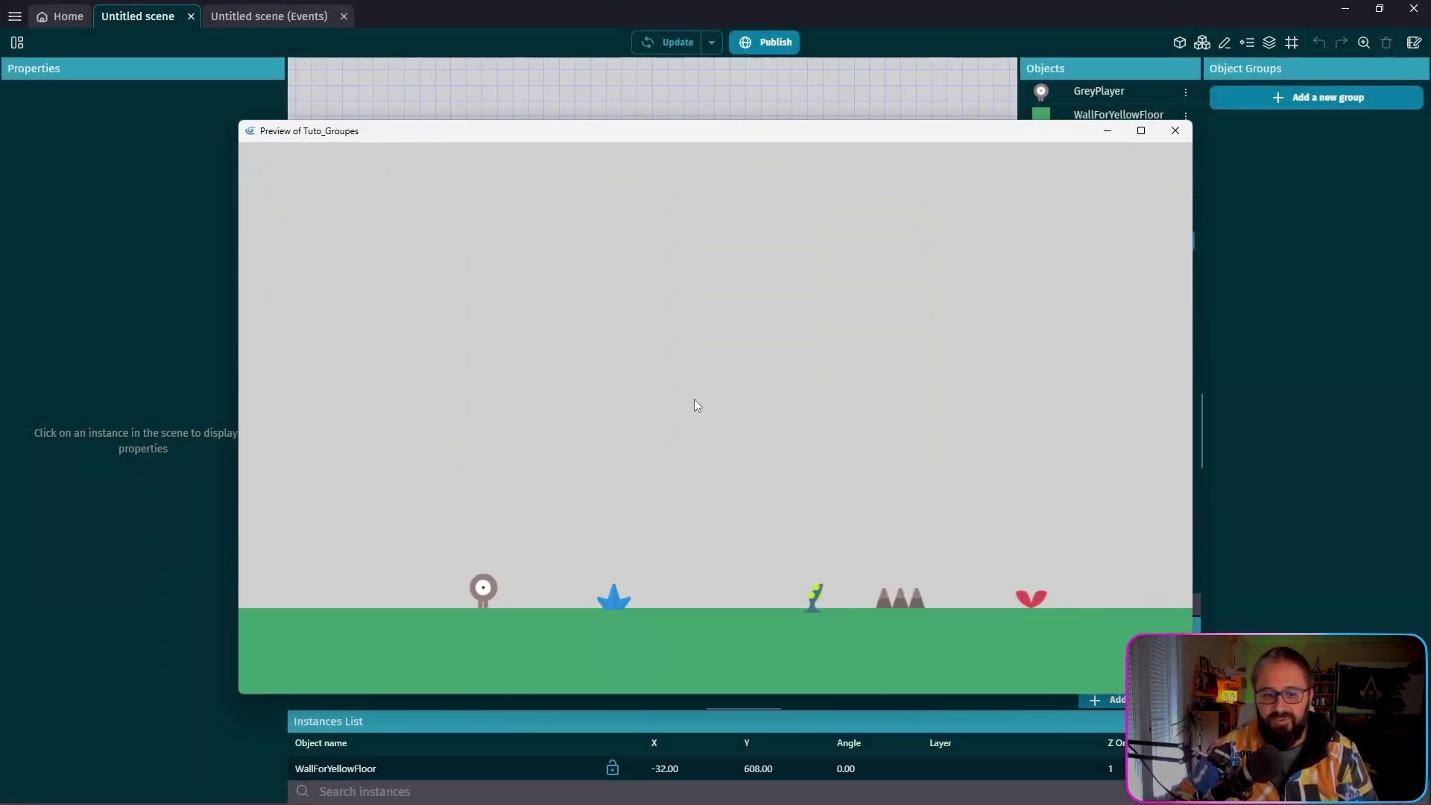
key(Right)
key(Left)
key(Right)
key(Left)
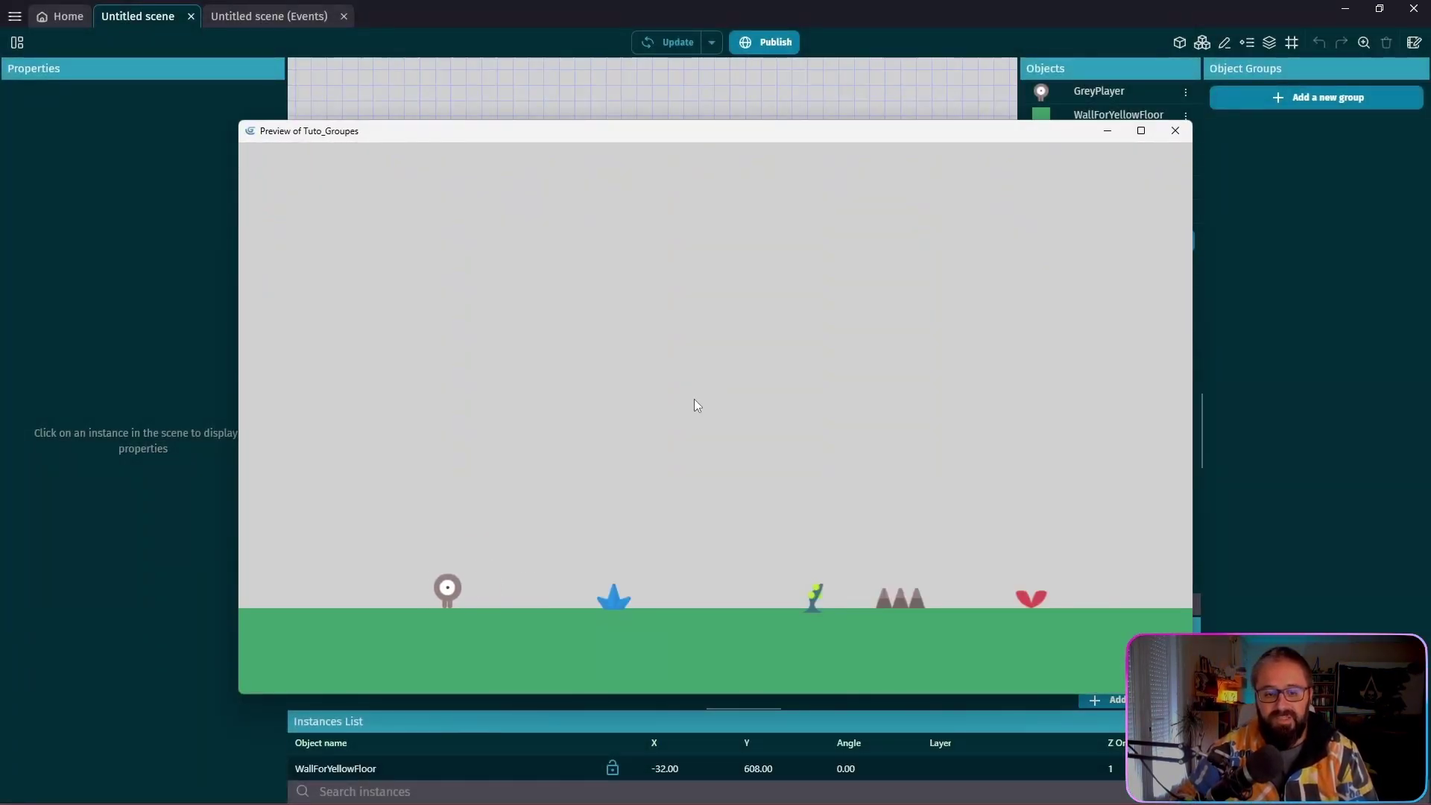
key(Right)
key(space)
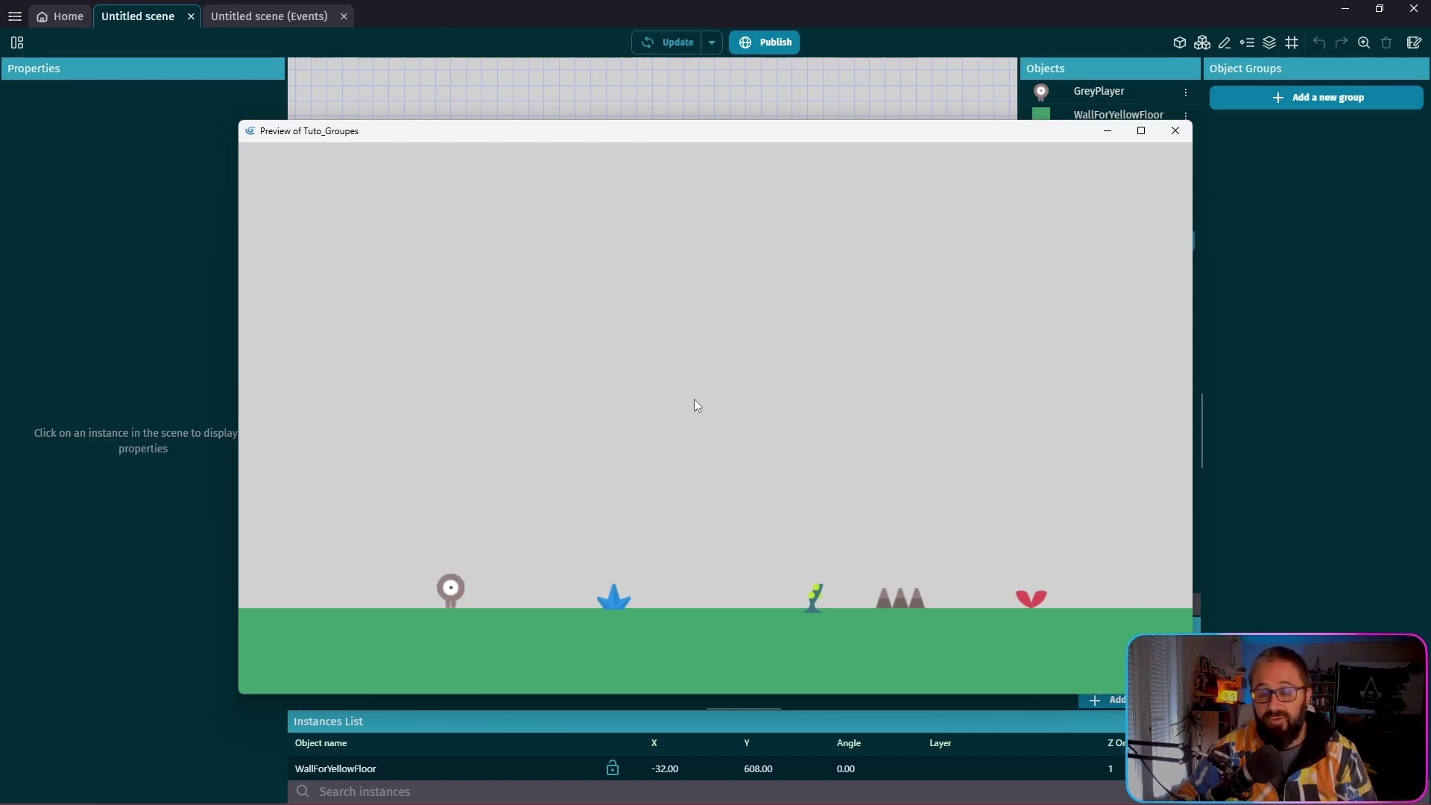
key(Right)
key(Left)
key(Right)
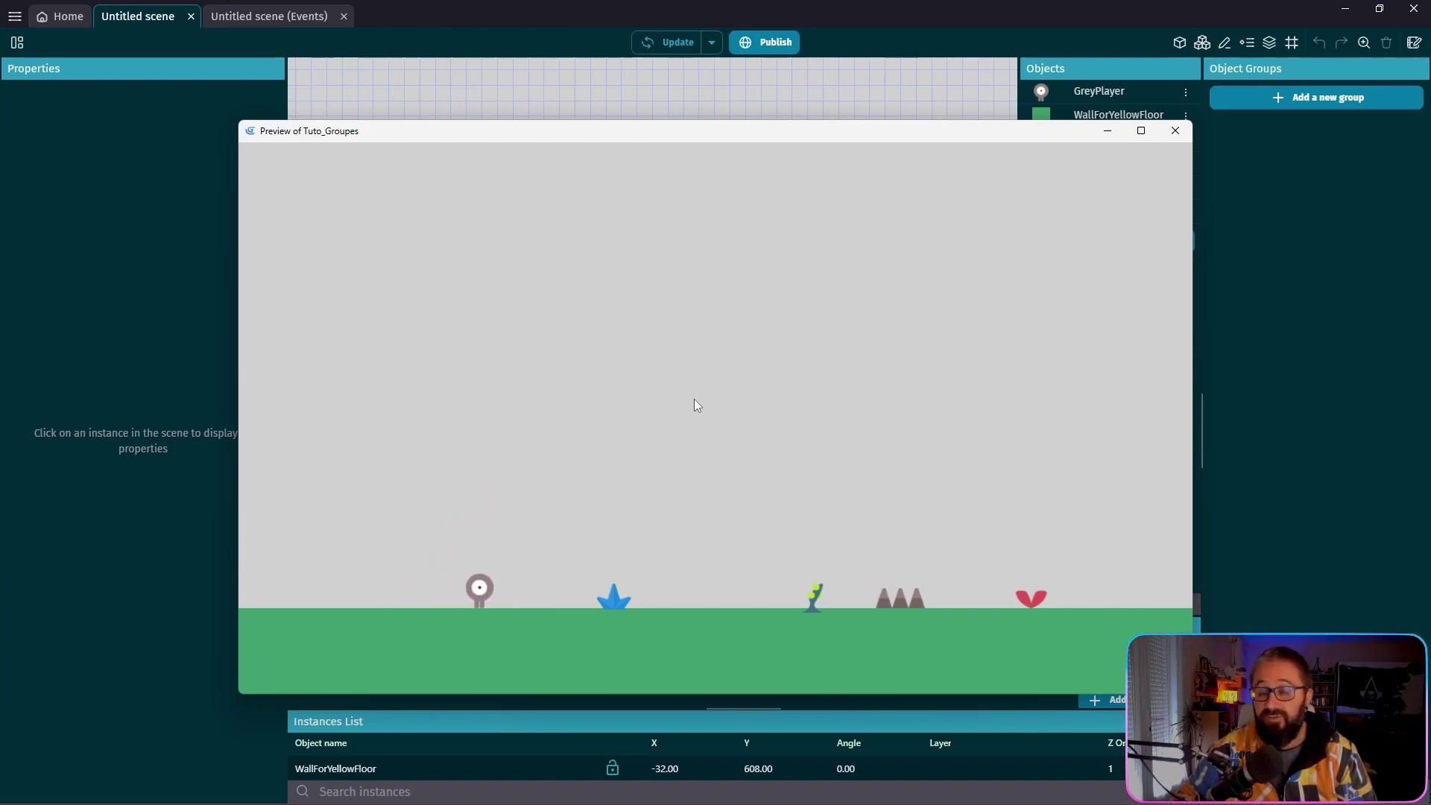
- Jump the player into the plant and spike traps to check the restart, then close the preview
key(Right)
key(space)
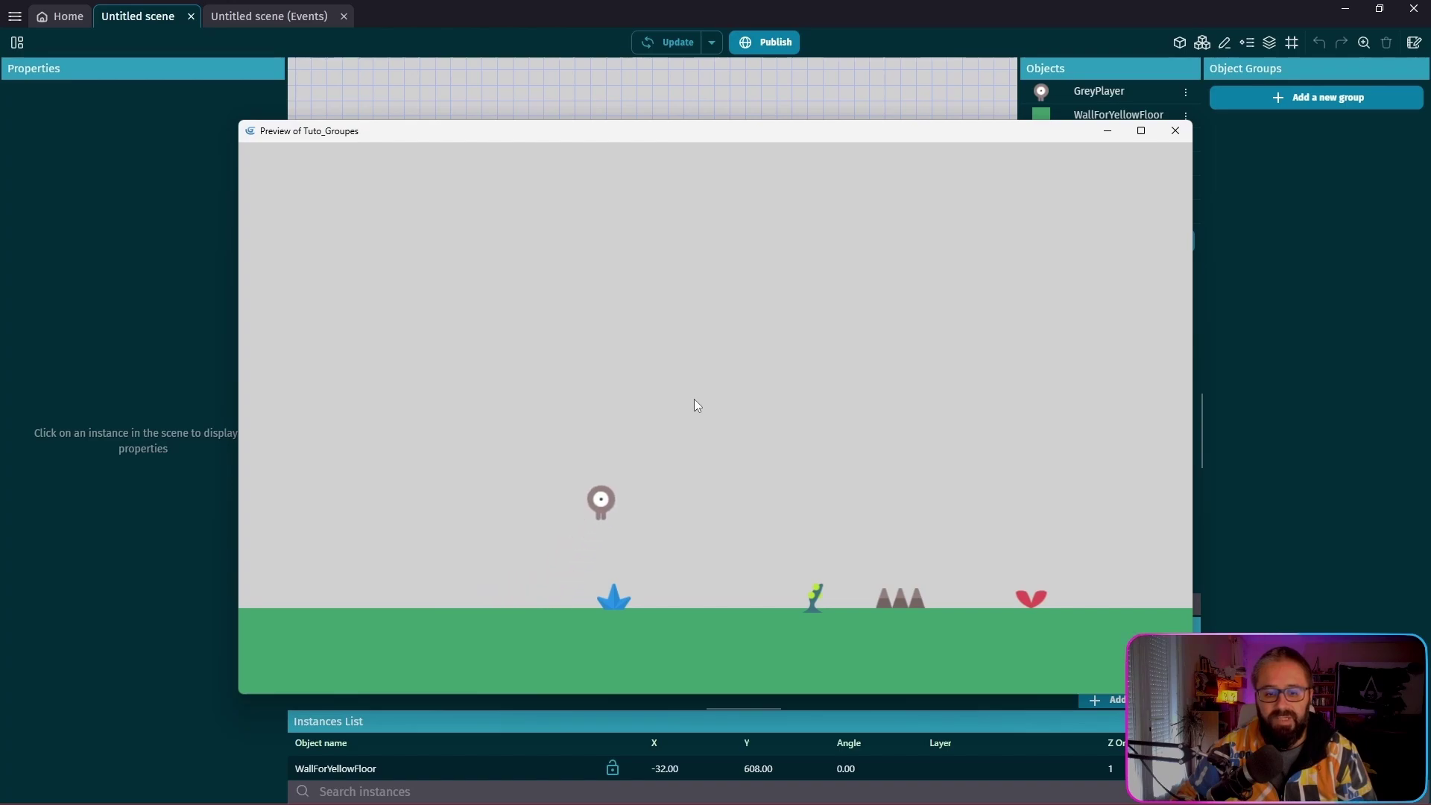
key(Right)
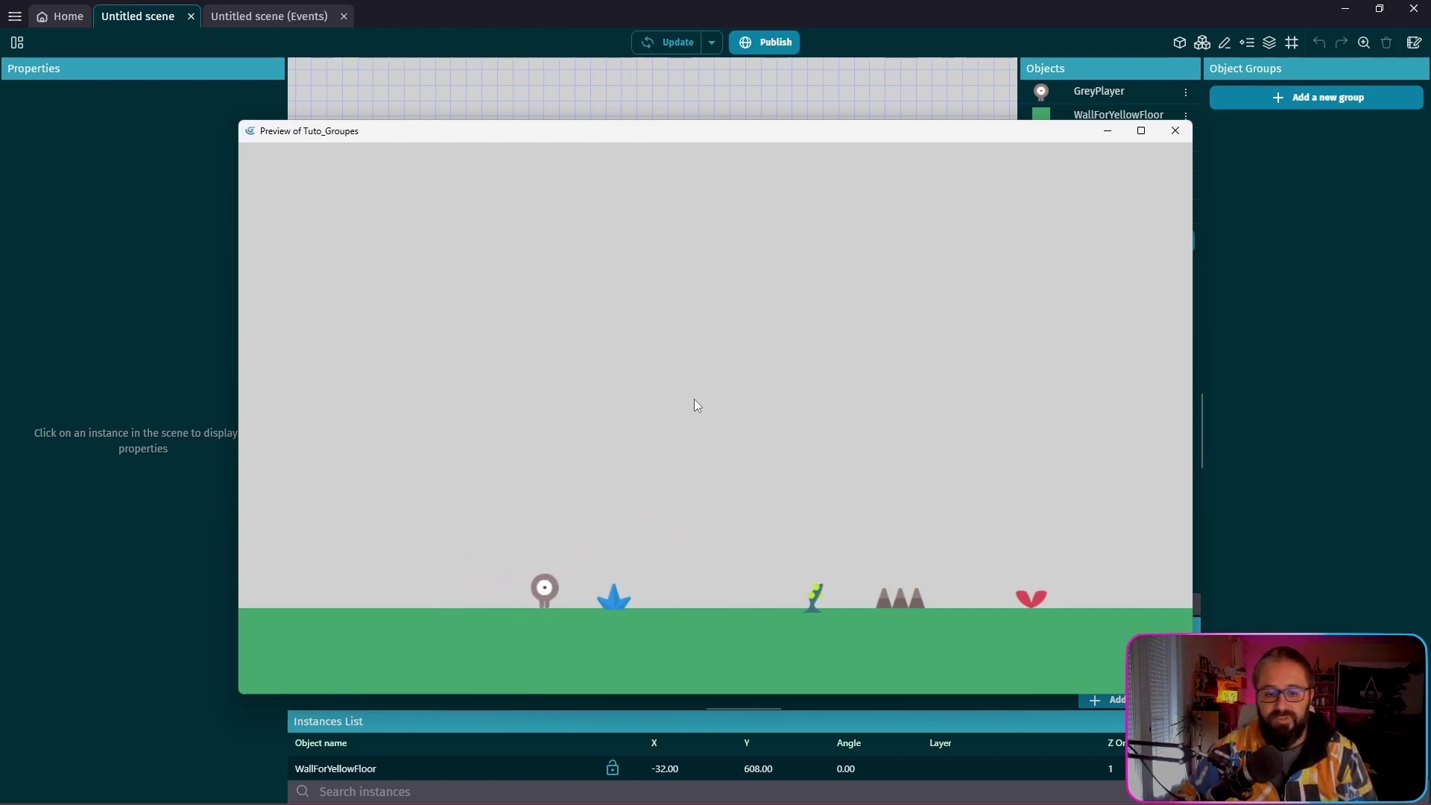
key(space)
key(space)
key(Right)
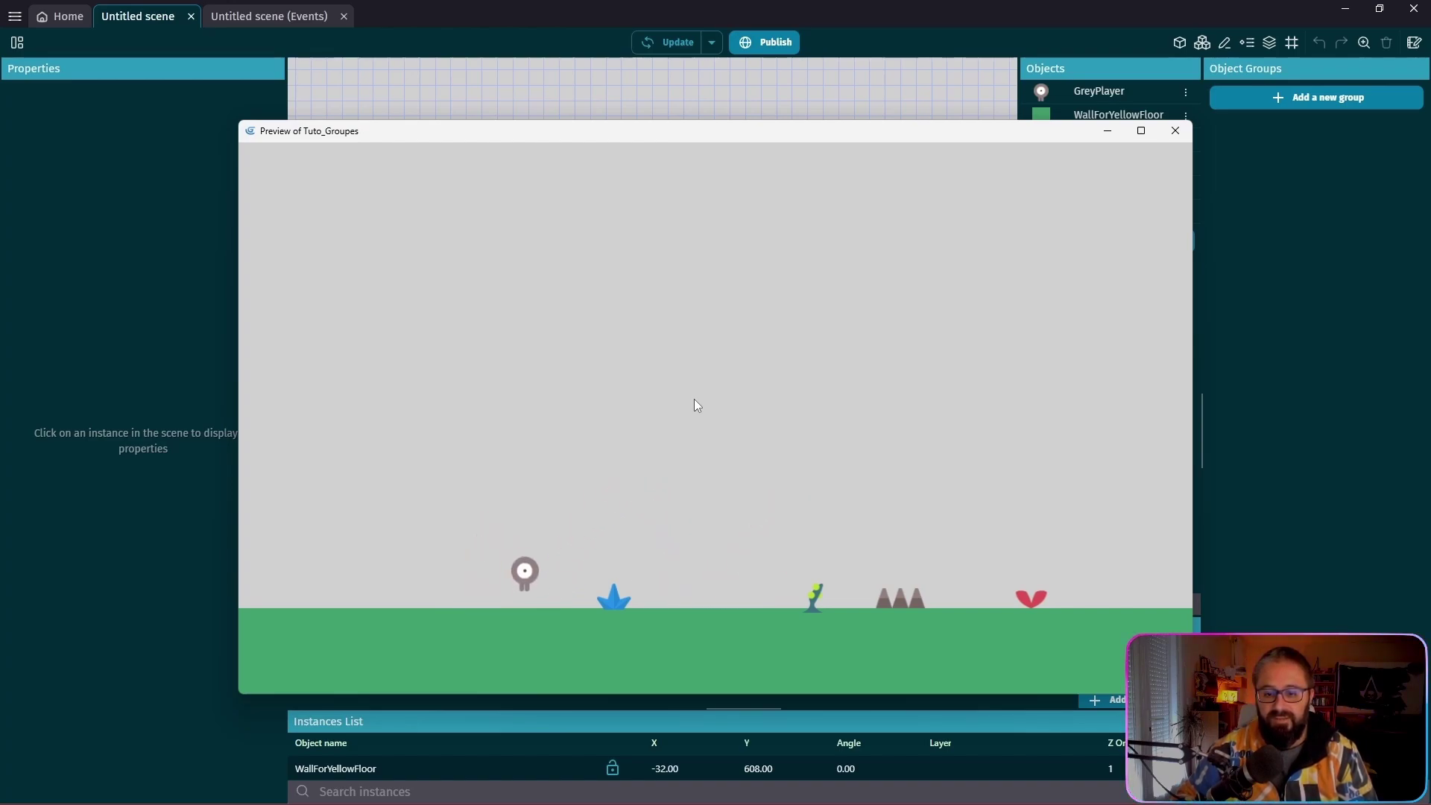
key(space)
key(space)
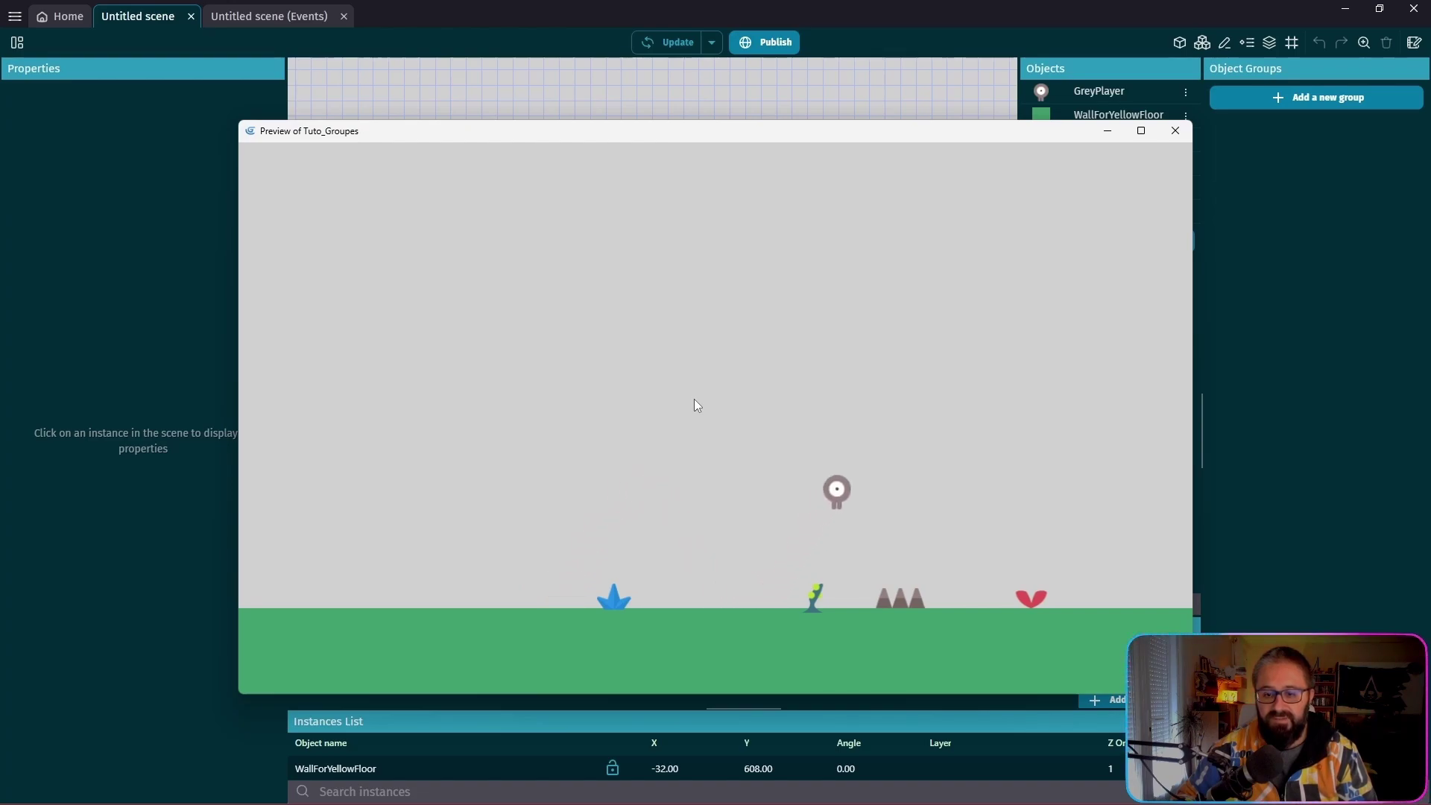
key(Right)
key(space)
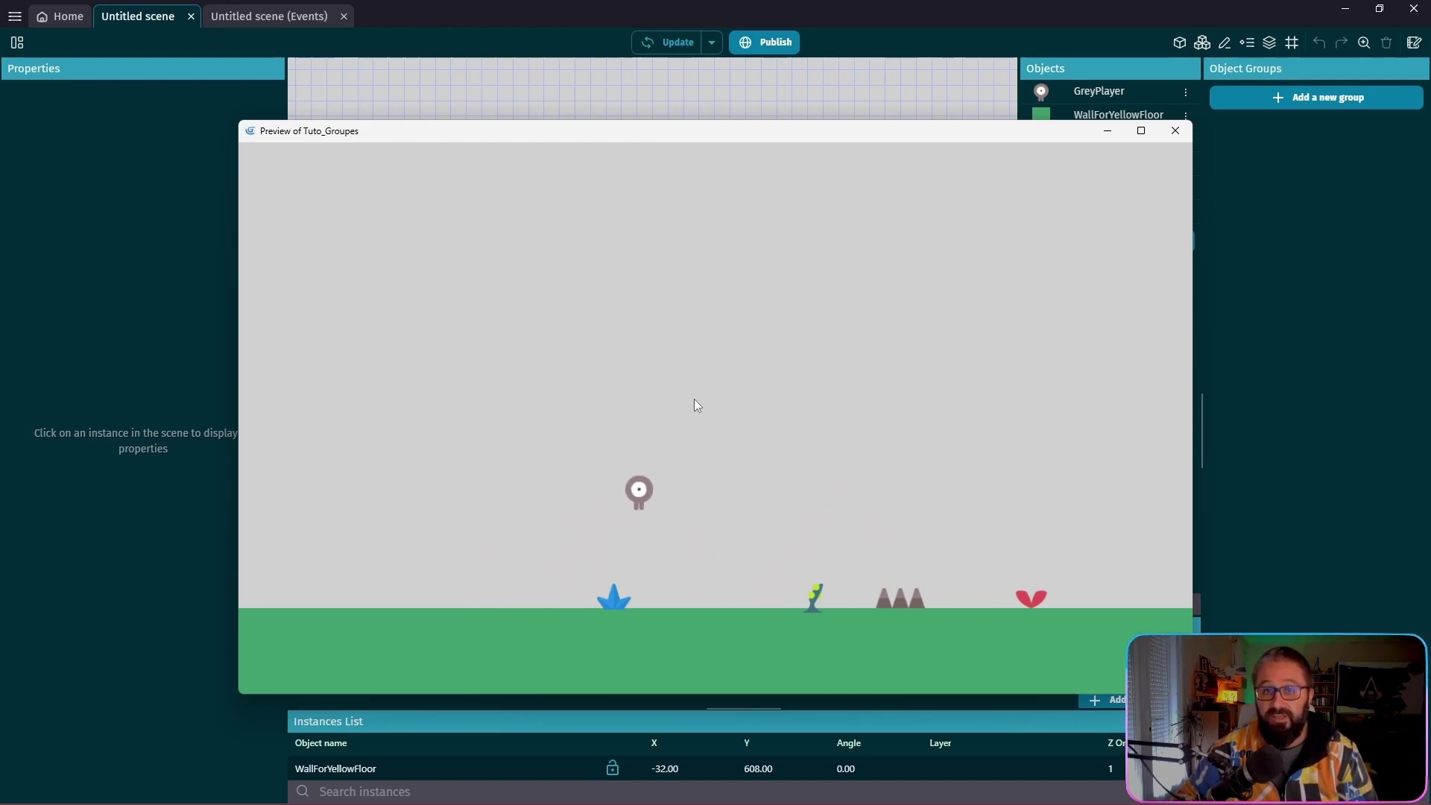
key(space)
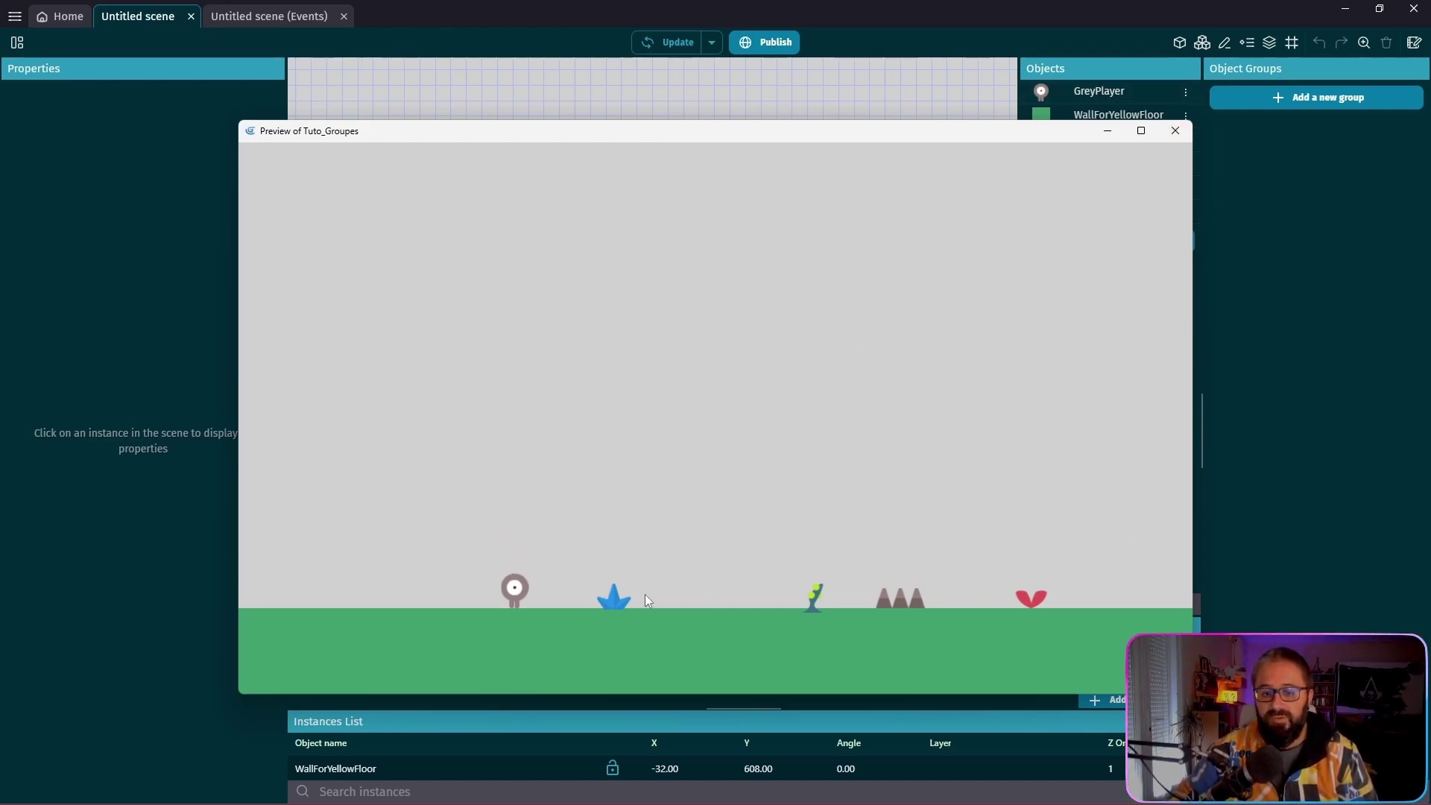
click(1175, 131)
- Switch to the 'Untitled scene (Events)' sheet showing the four GreyPlayer collision events
click(271, 18)
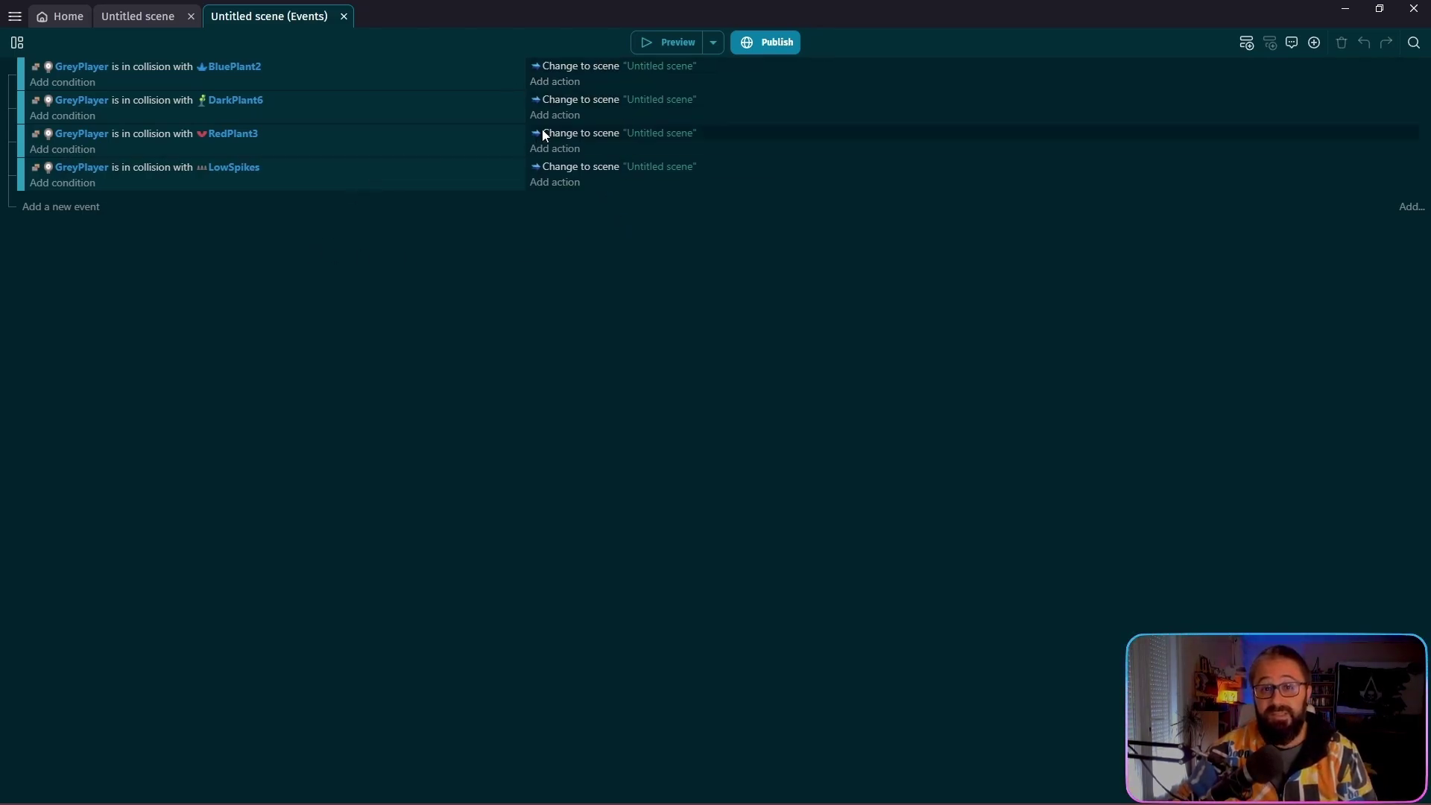
- Delete the BluePlant2, DarkPlant6, RedPlant3 and LowSpikes collision events, then go back to the Untitled scene layout
click(350, 88)
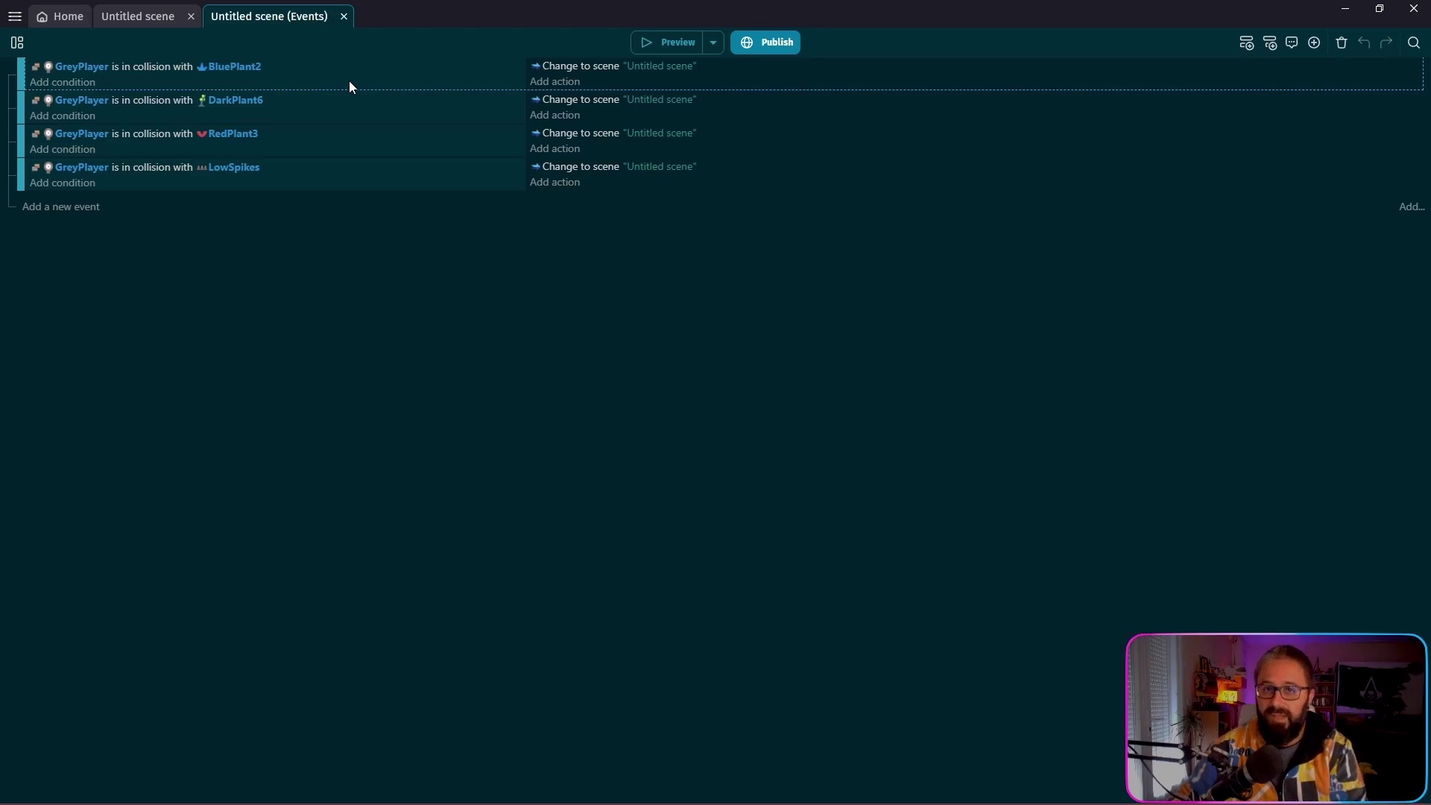
key(Delete)
click(316, 82)
key(Delete)
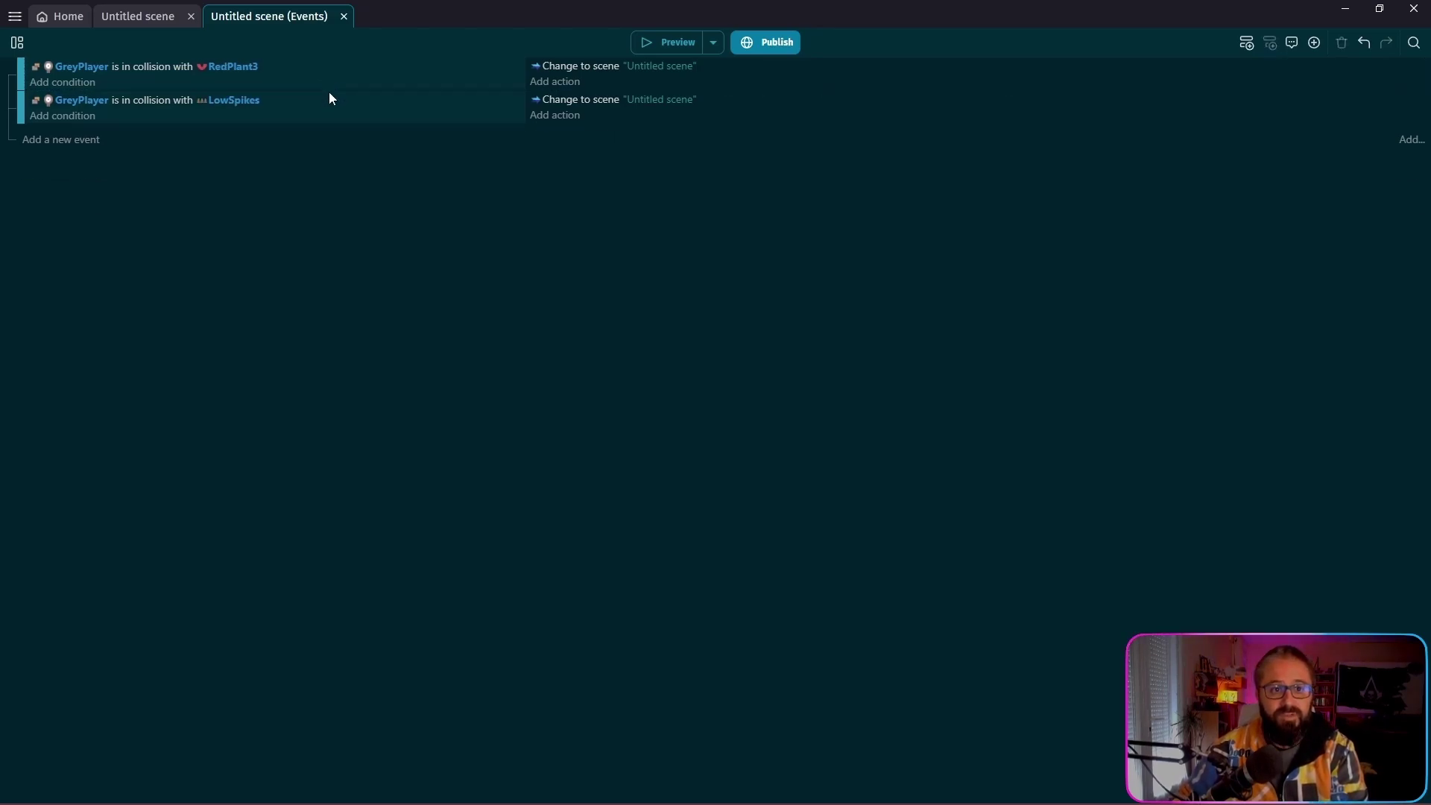
click(320, 77)
key(Delete)
click(316, 82)
key(Delete)
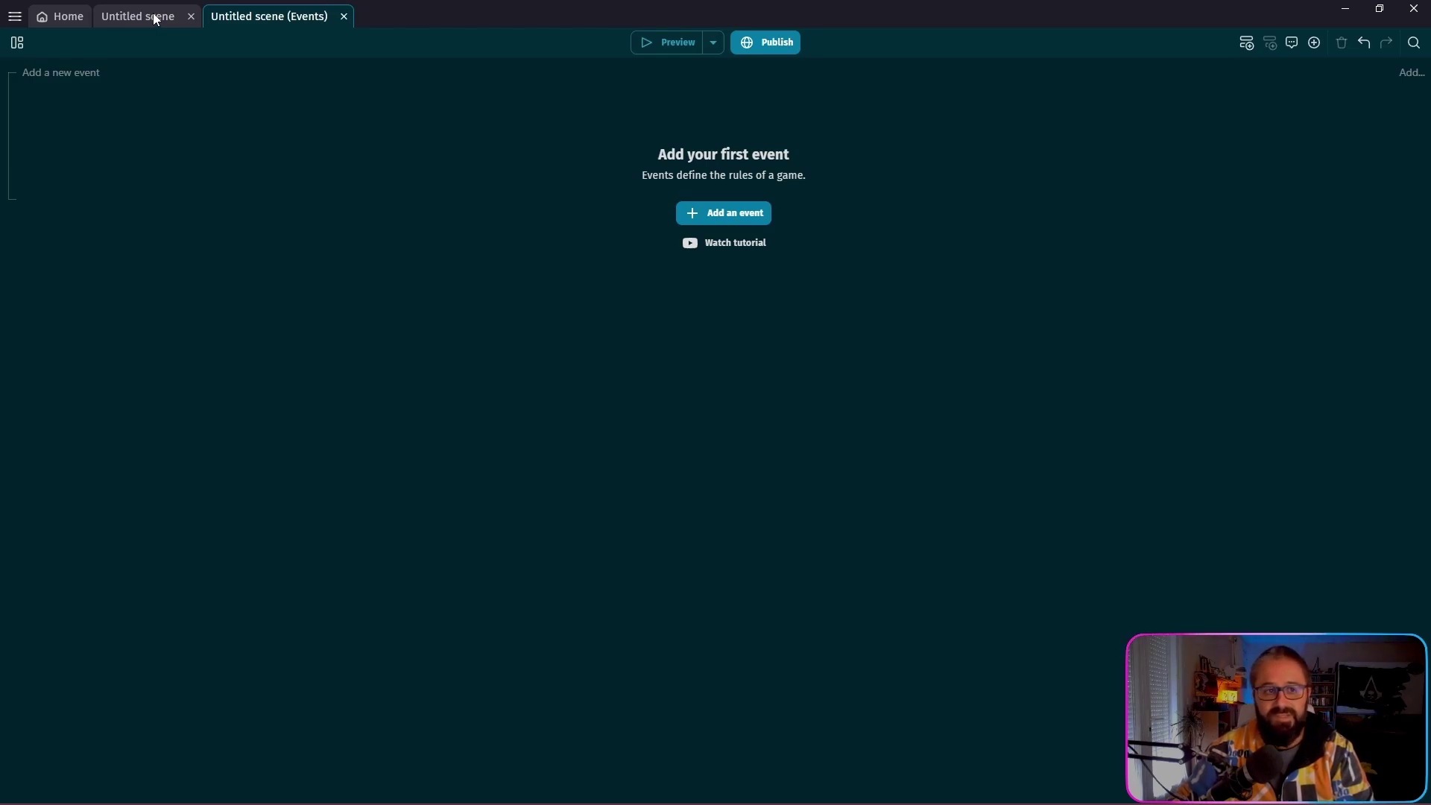
click(153, 15)
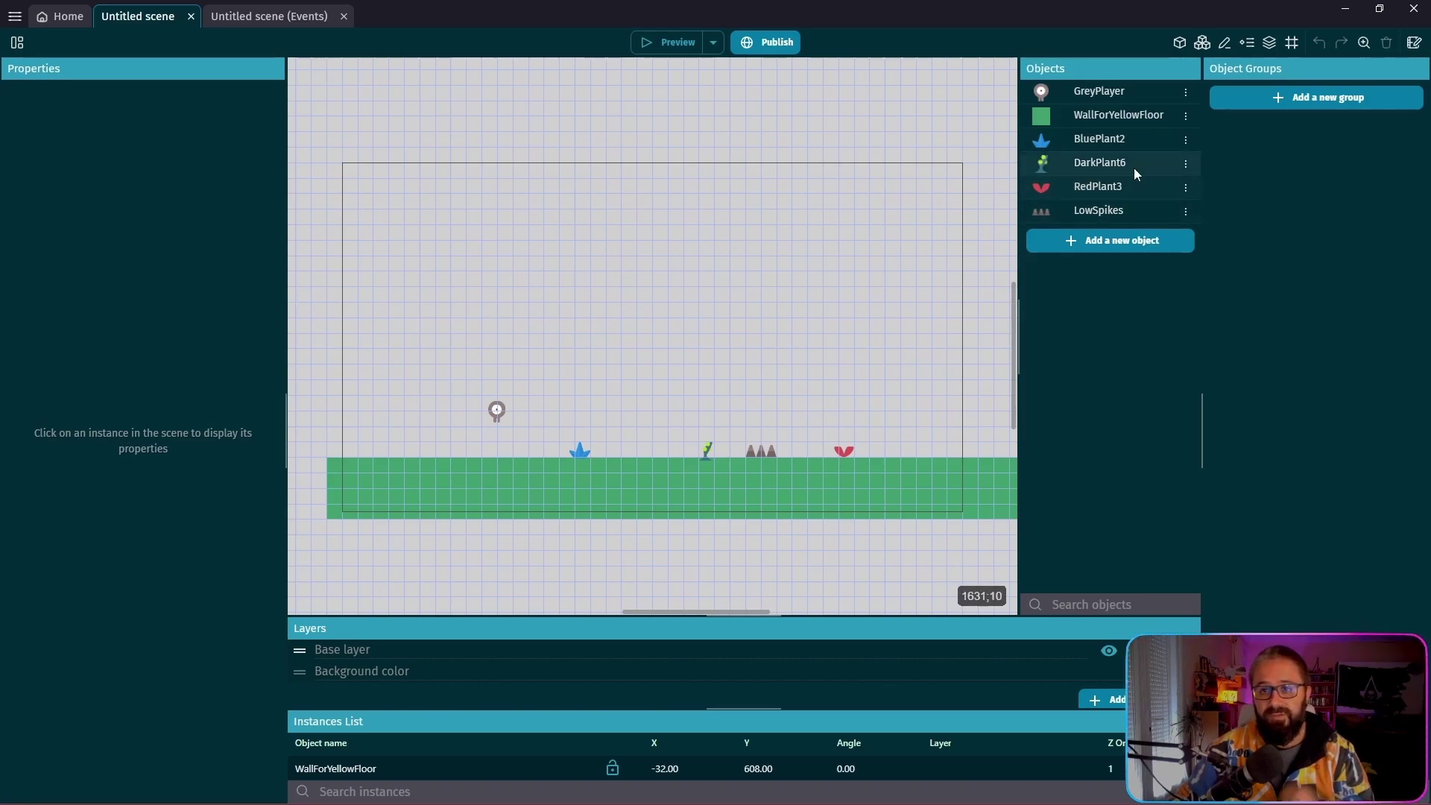
- Select BluePlant2 and dock the Object Groups panel beside the Objects list
click(1138, 142)
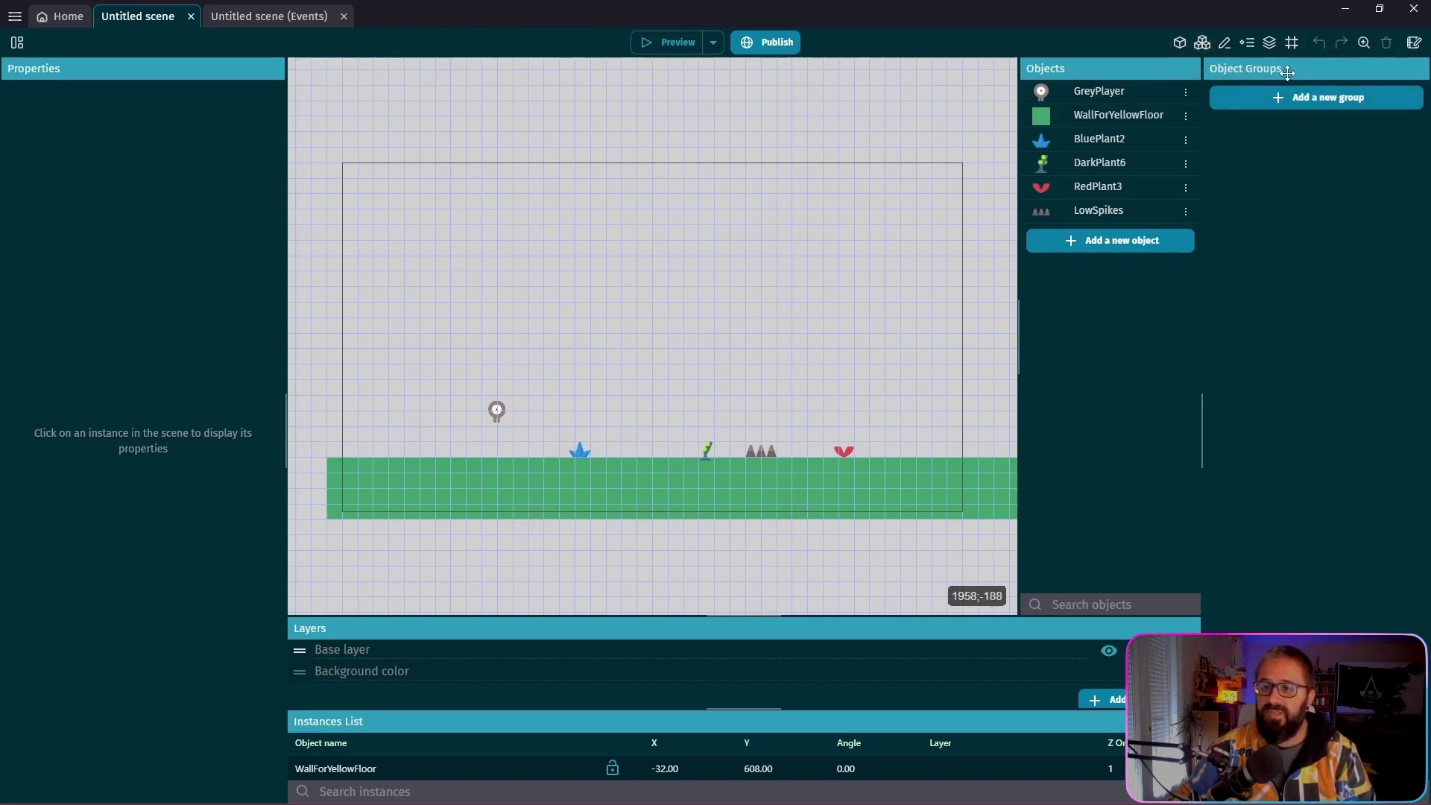
mouse_move(1287, 72)
mouse_down()
mouse_move(1321, 143)
mouse_move(1371, 134)
mouse_up()
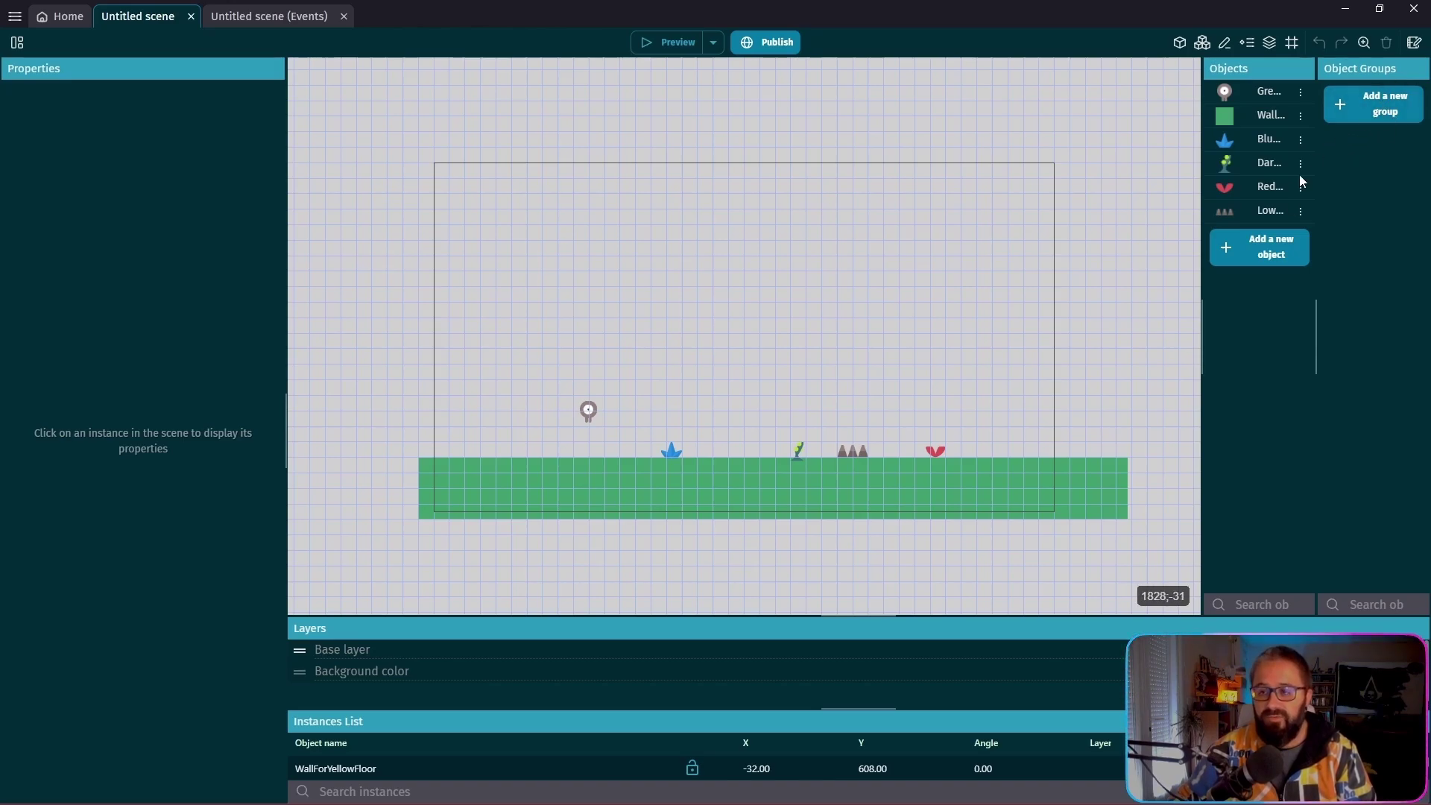
- Create an object group named Pieges and widen the objects and groups panels
click(1379, 117)
text(Gr)
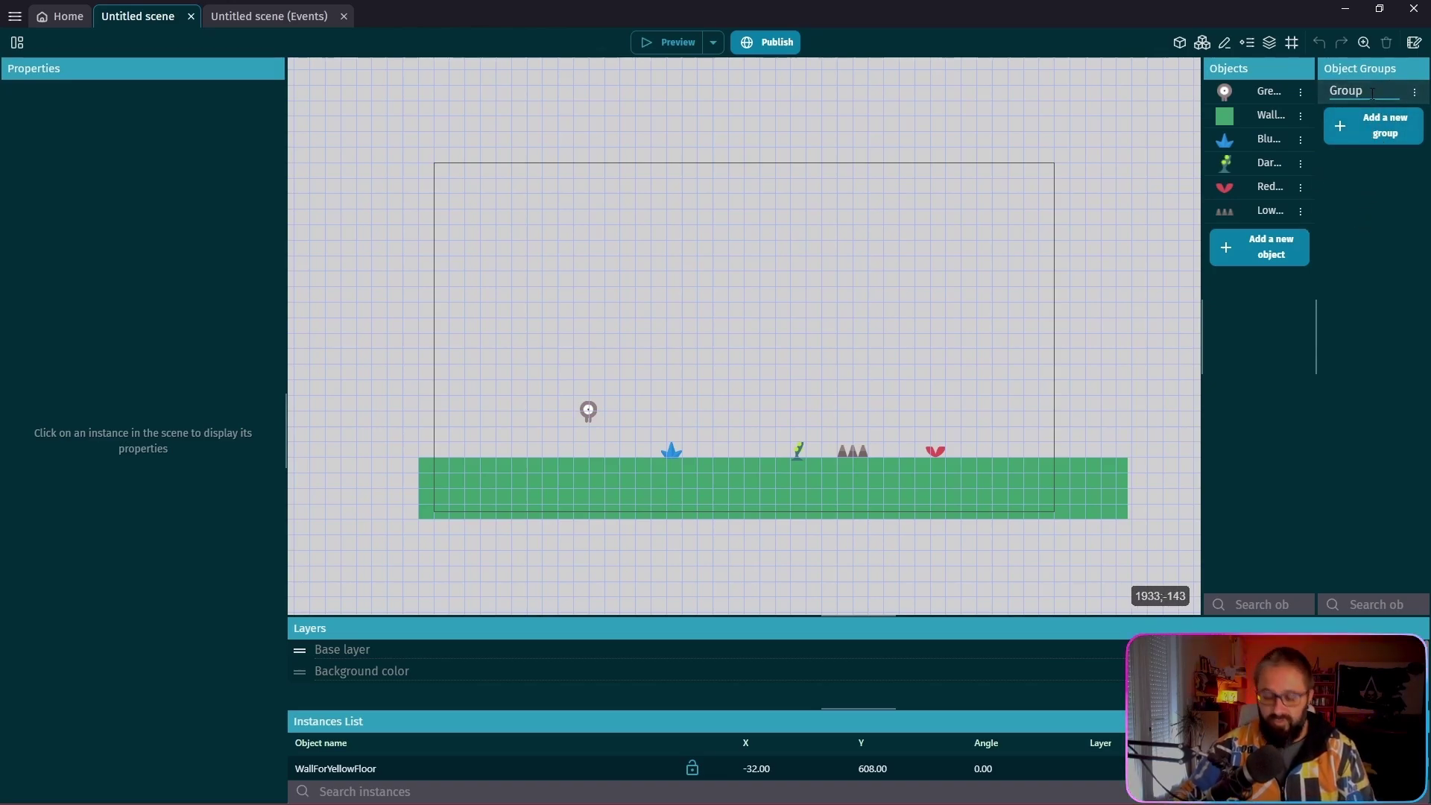
key(BackSpace)
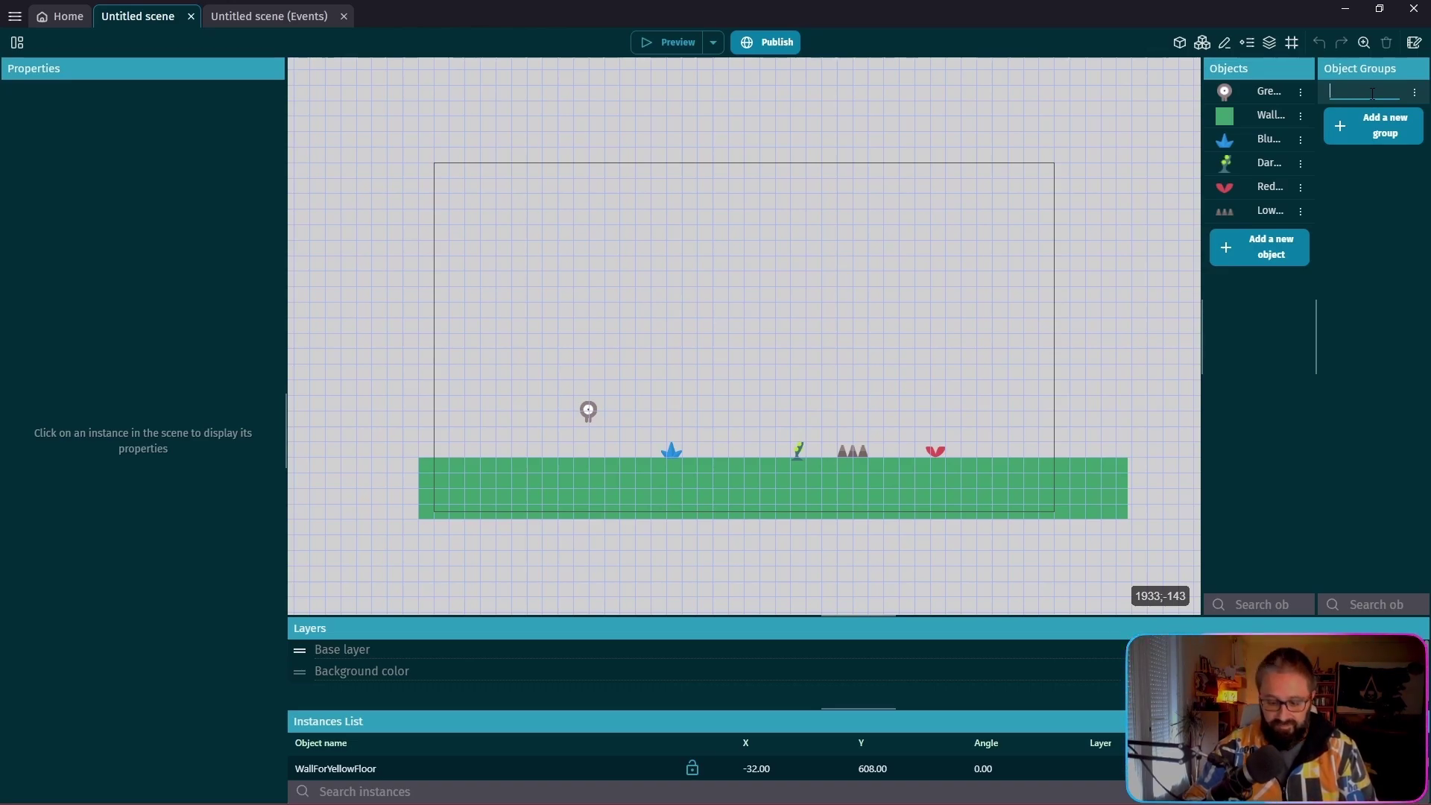
text(Pieges)
key(Return)
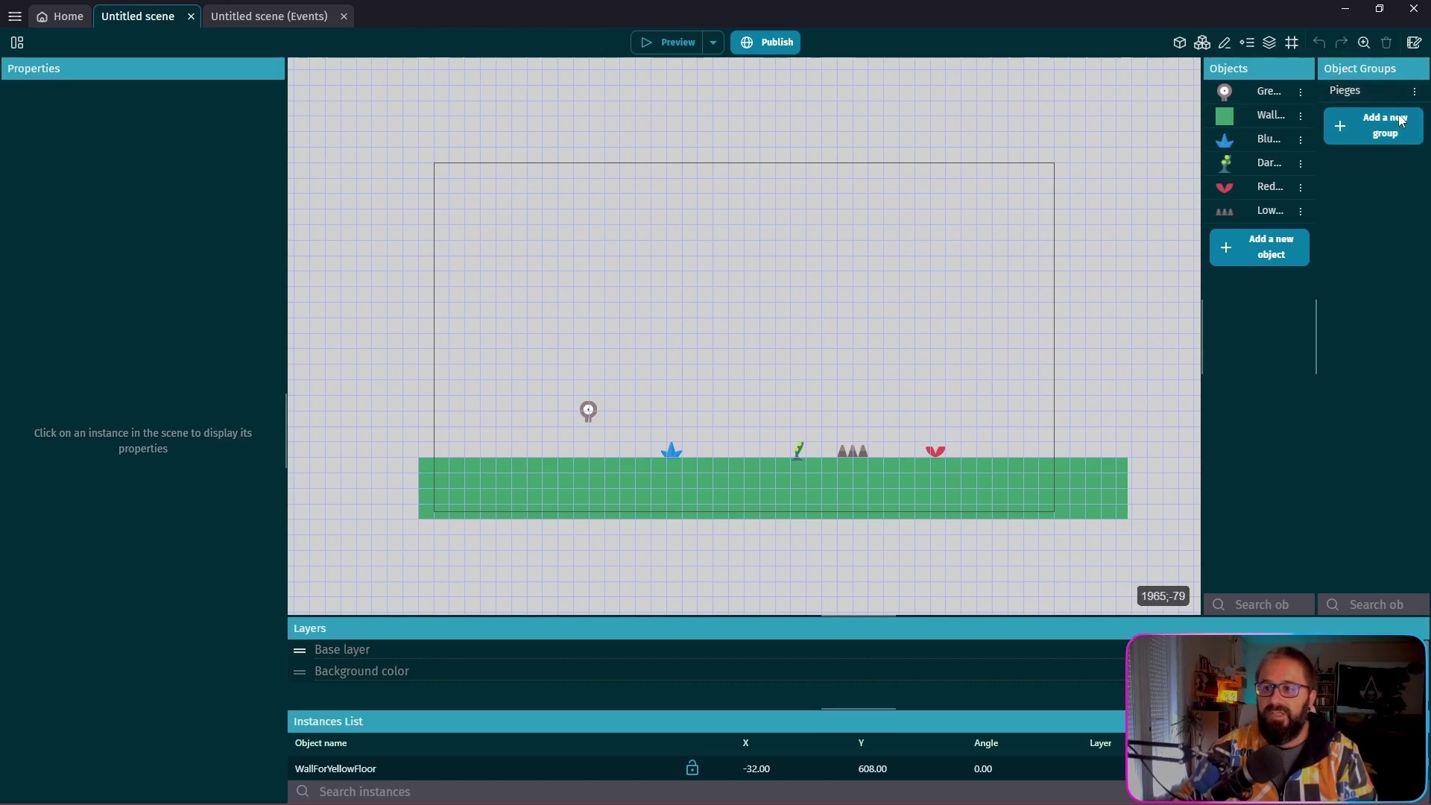
drag(1202, 132, 1118, 132)
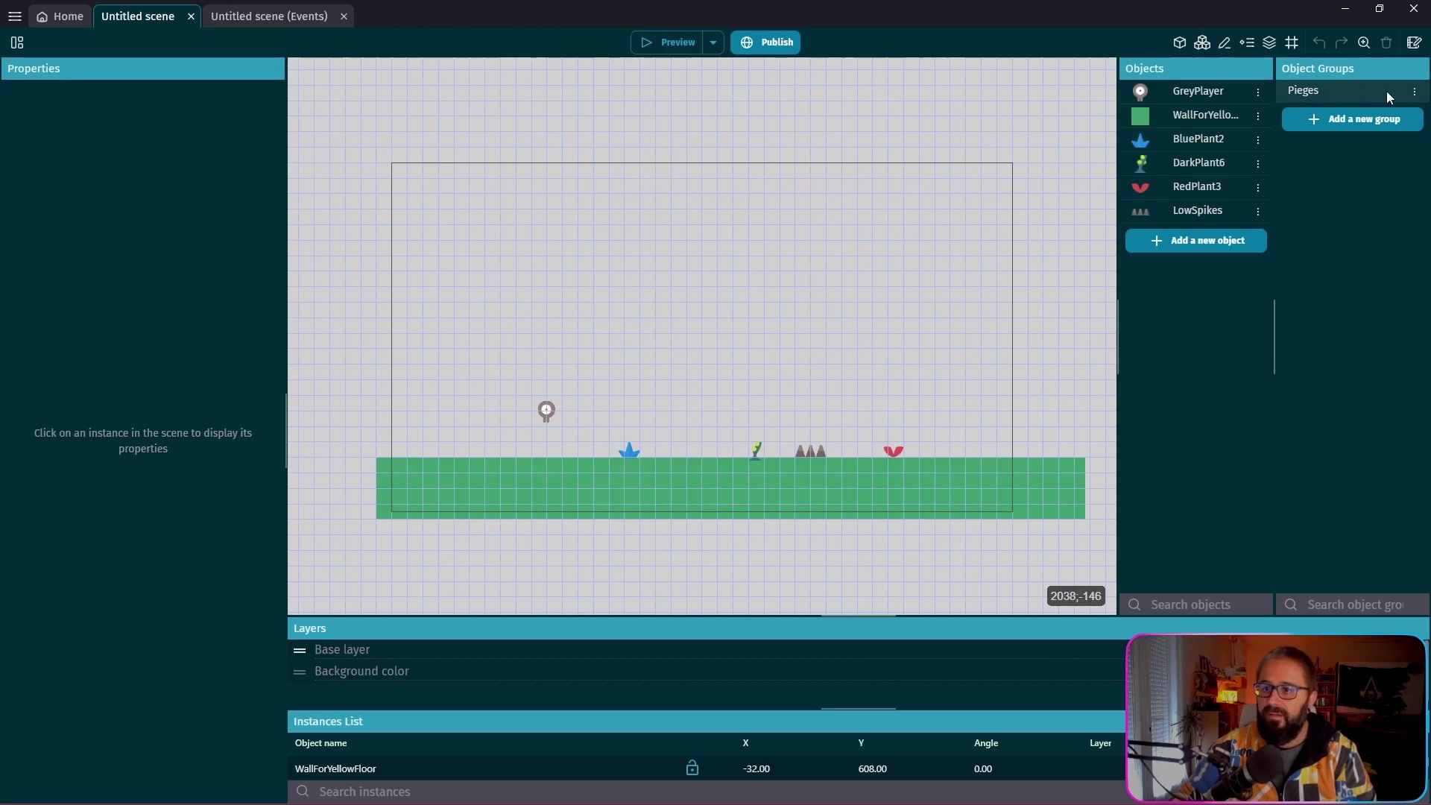
click(1414, 91)
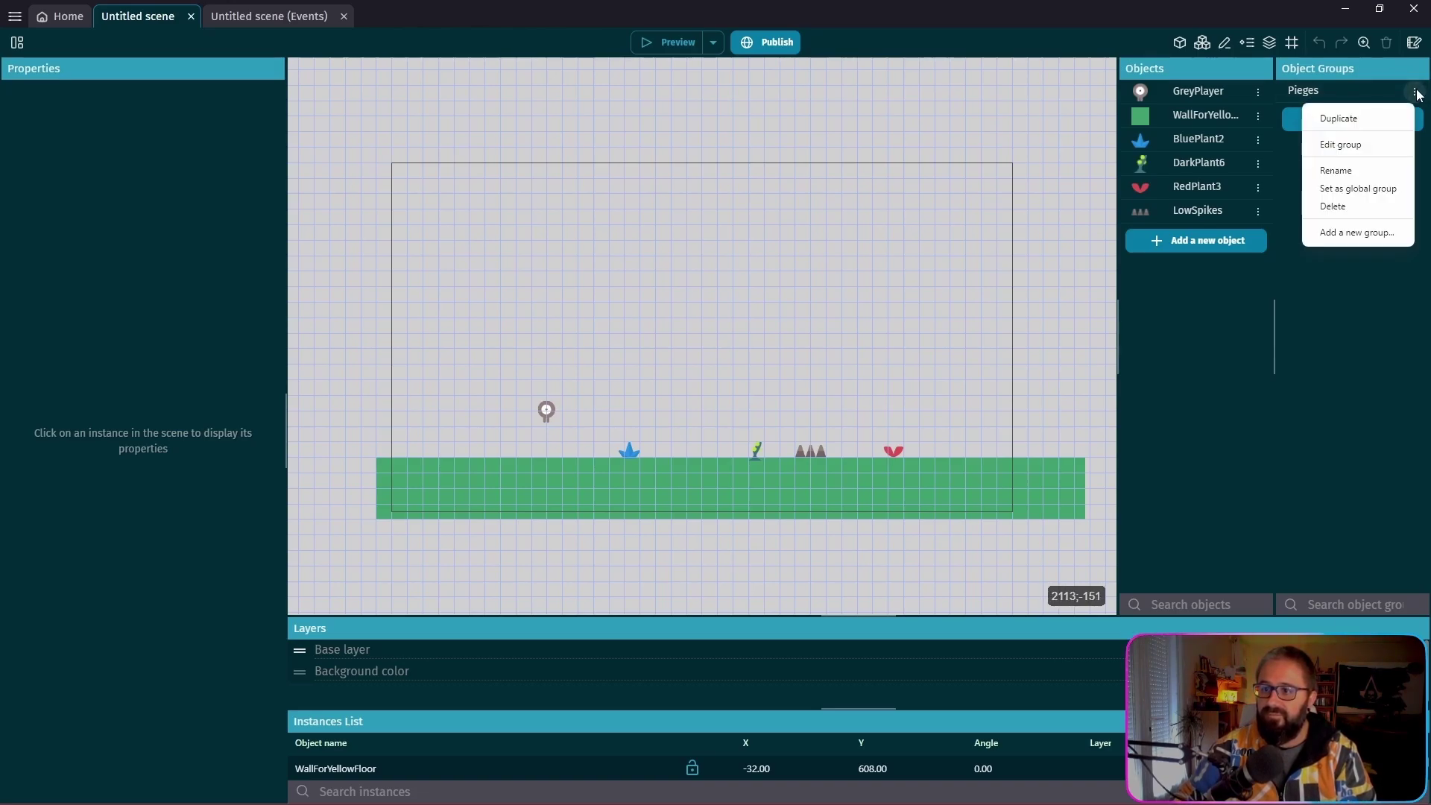
- Add BluePlant2, DarkPlant6, RedPlant3 and LowSpikes to the Pieges group and apply
click(1359, 146)
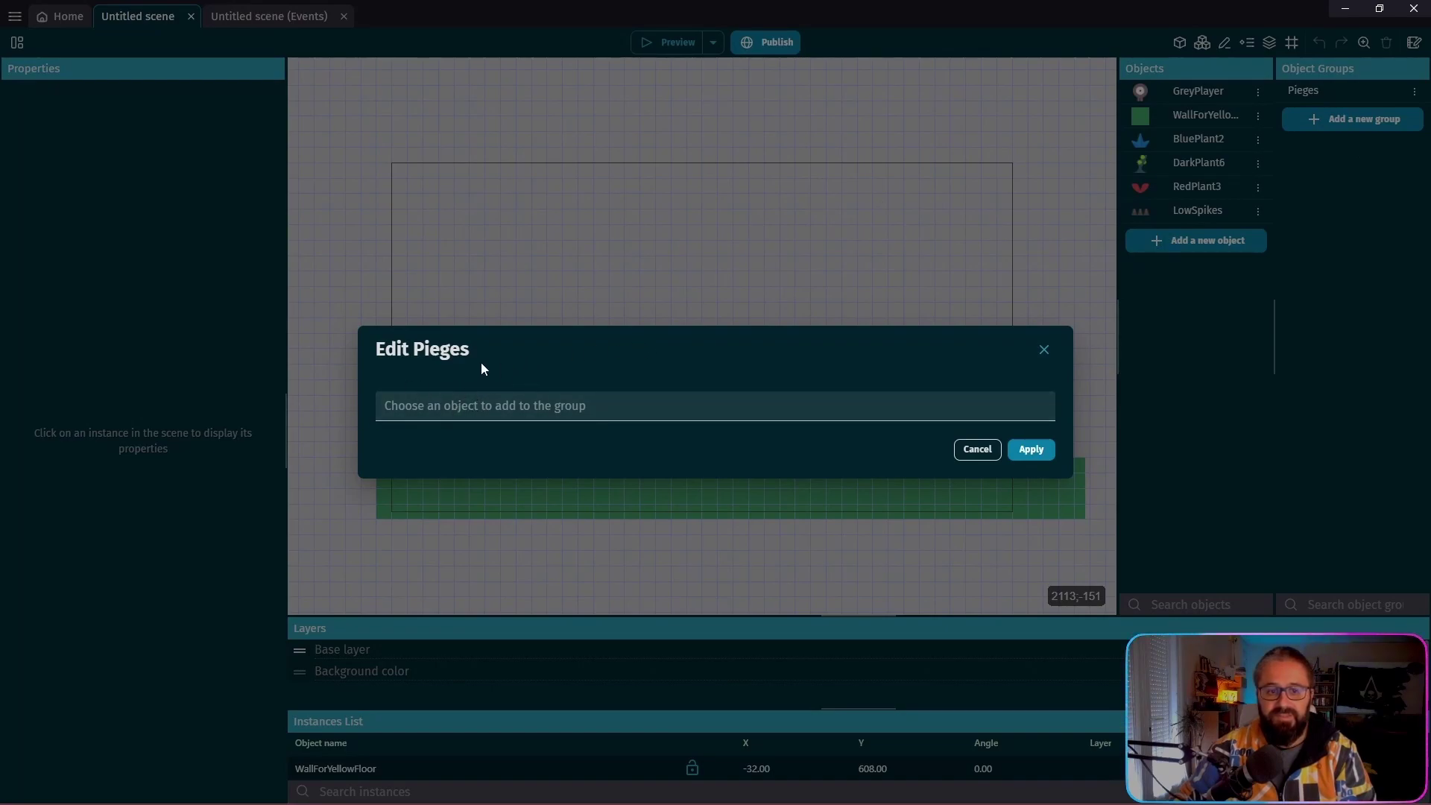
click(486, 407)
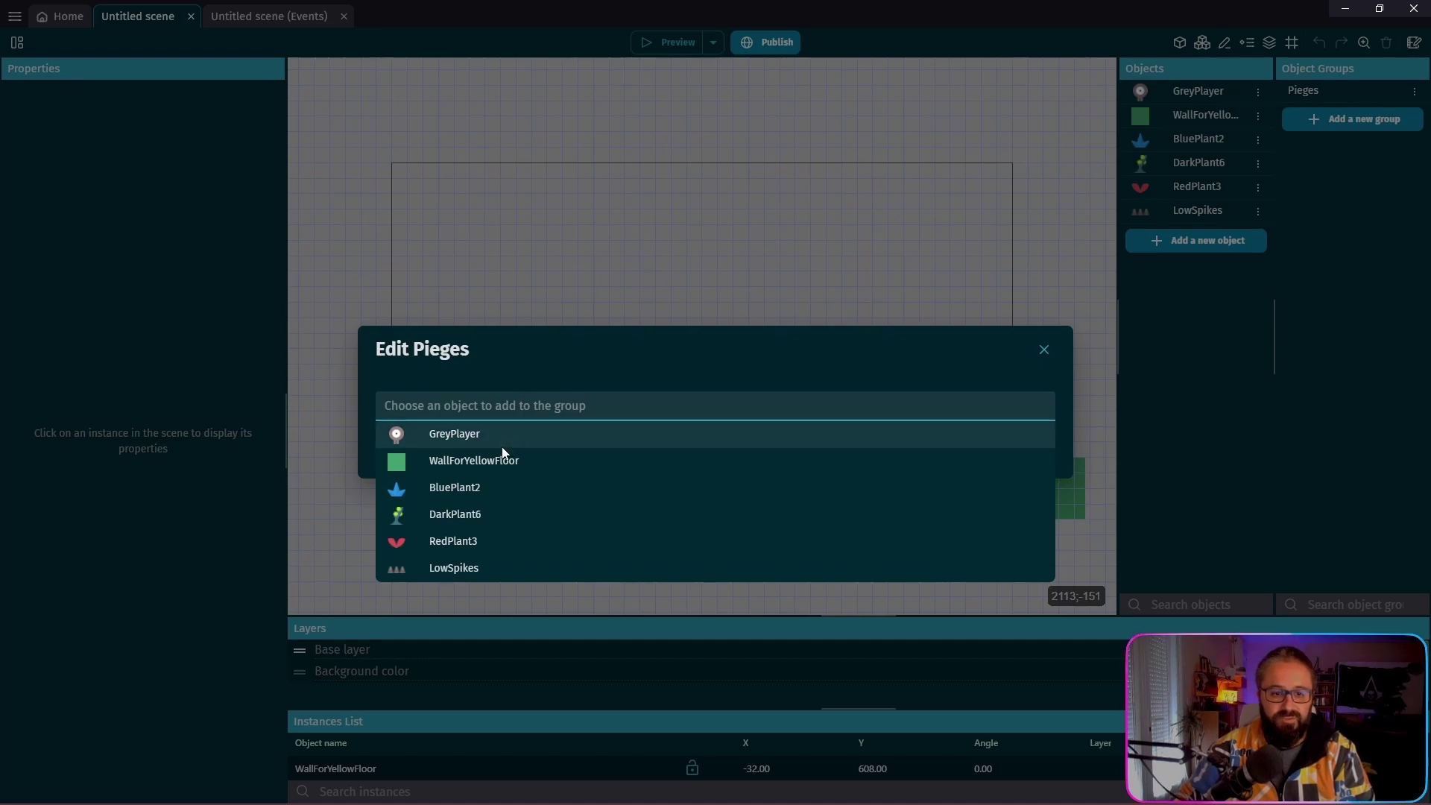
click(455, 487)
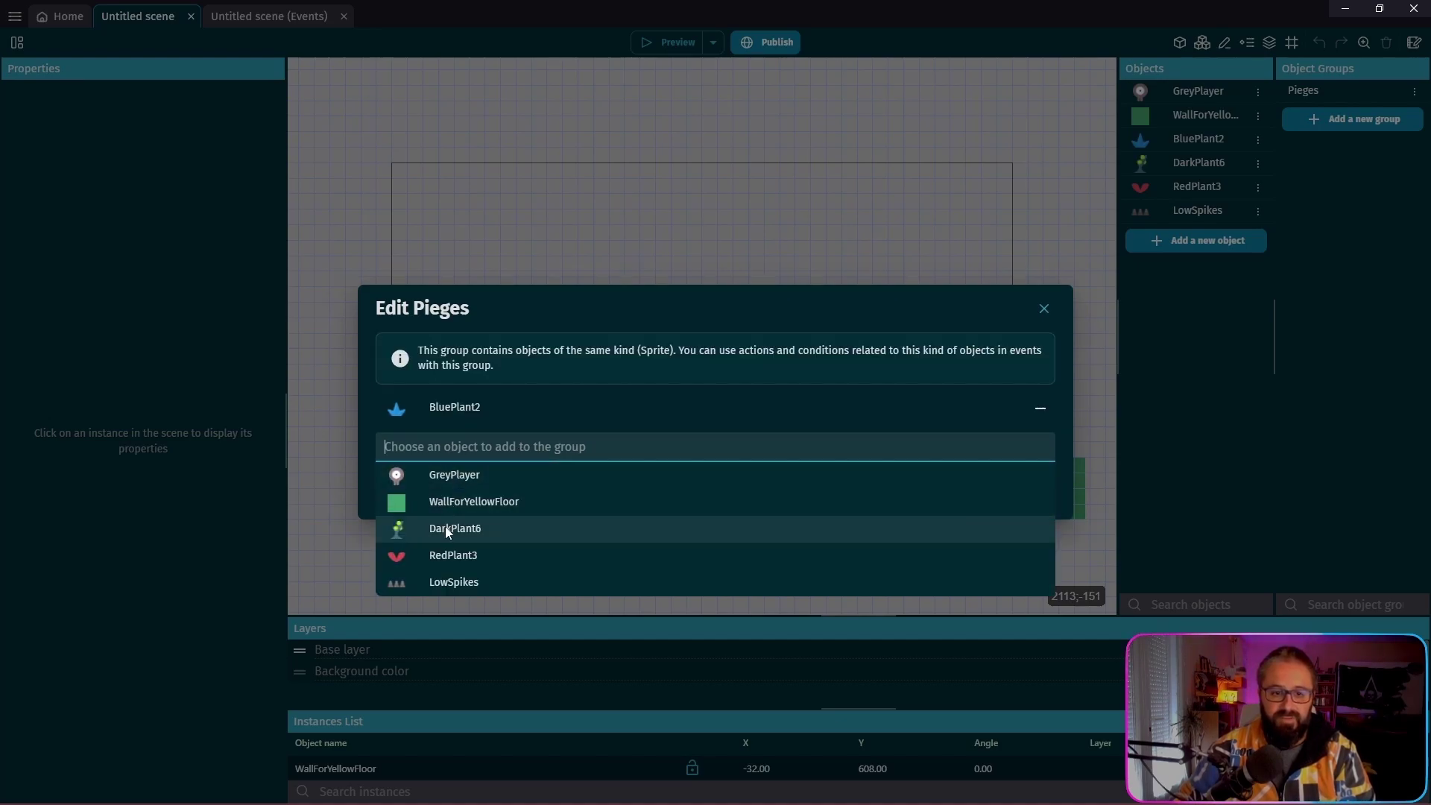
click(450, 529)
click(454, 539)
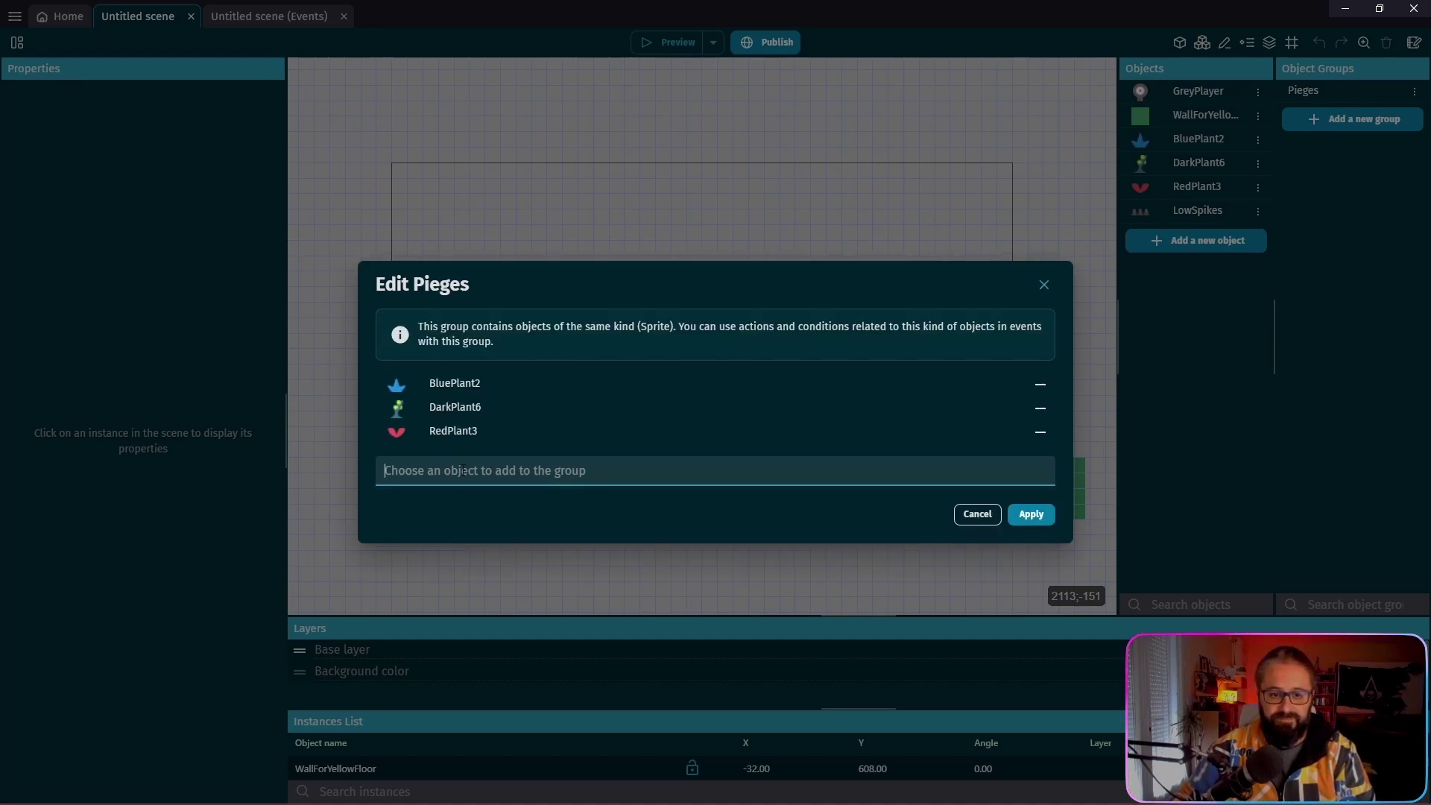
click(455, 550)
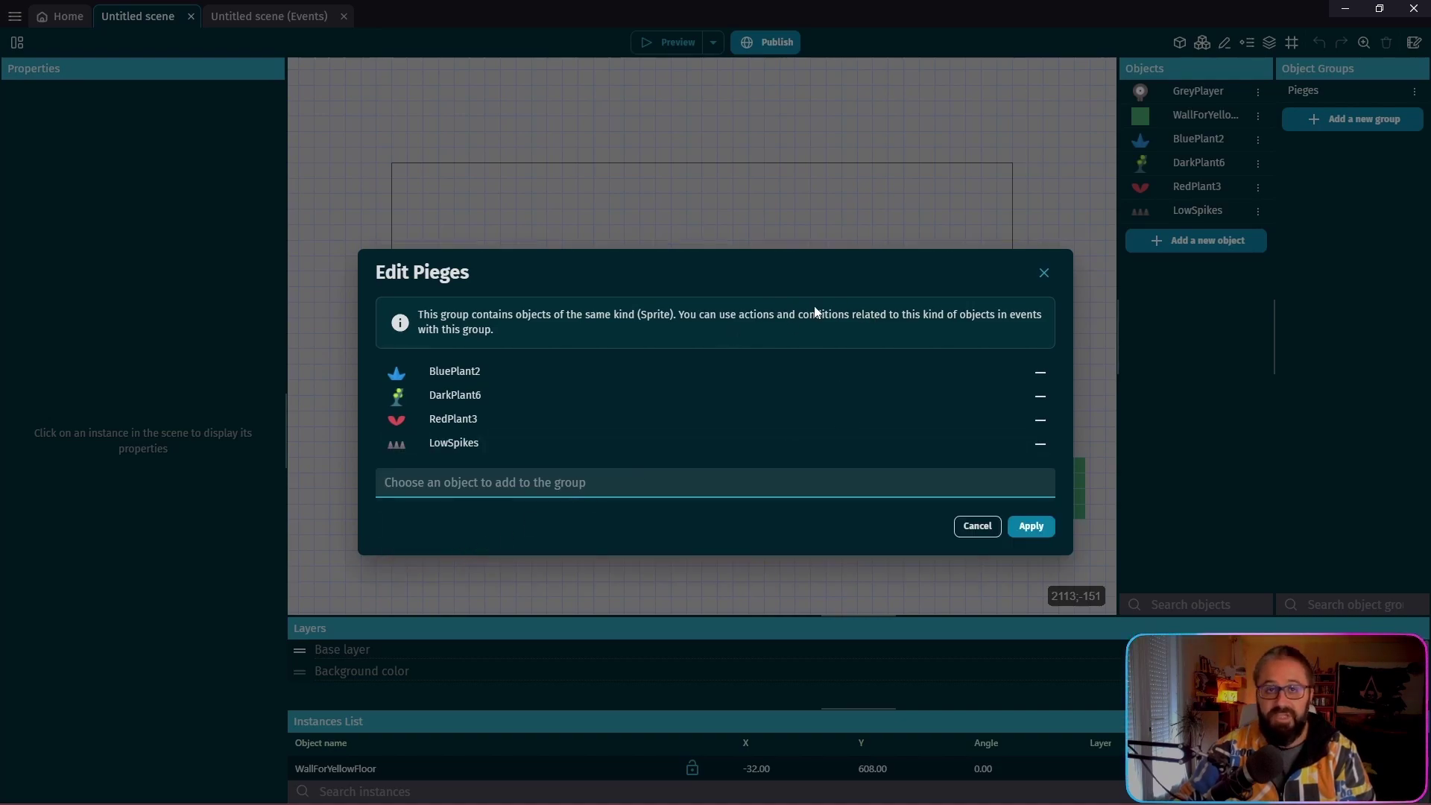
click(1039, 529)
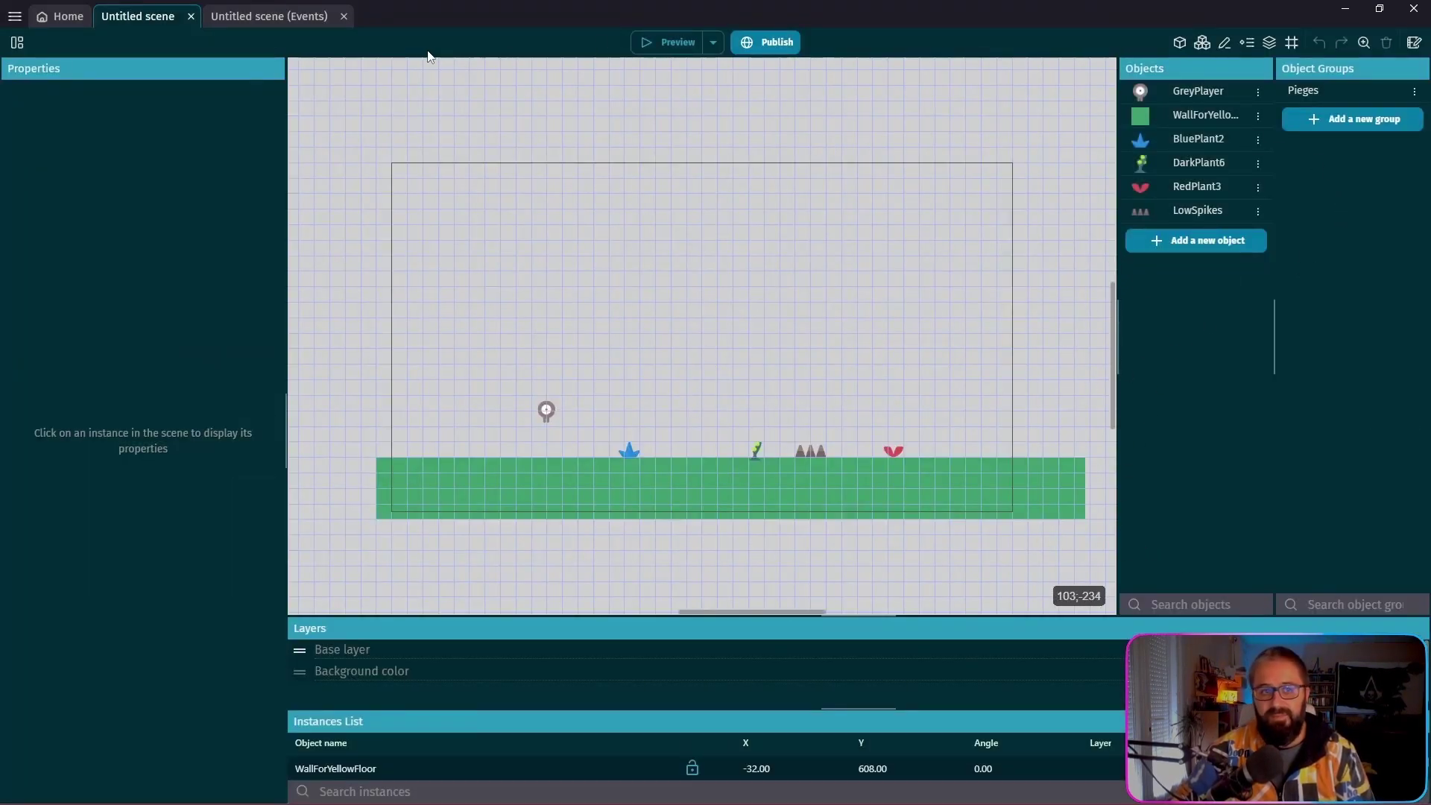
- Add a new event with the condition GreyPlayer is in collision with Pieges
click(271, 19)
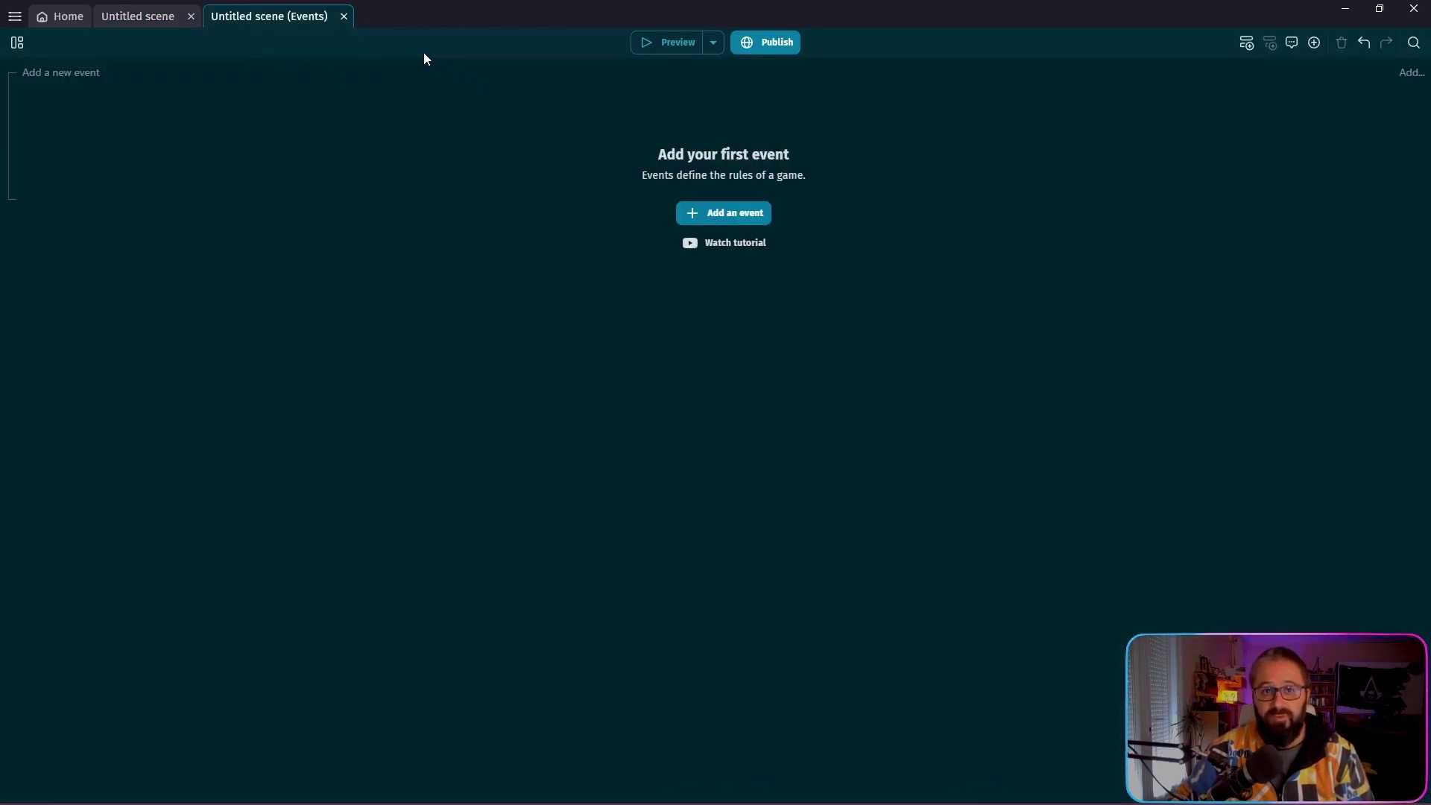
click(77, 73)
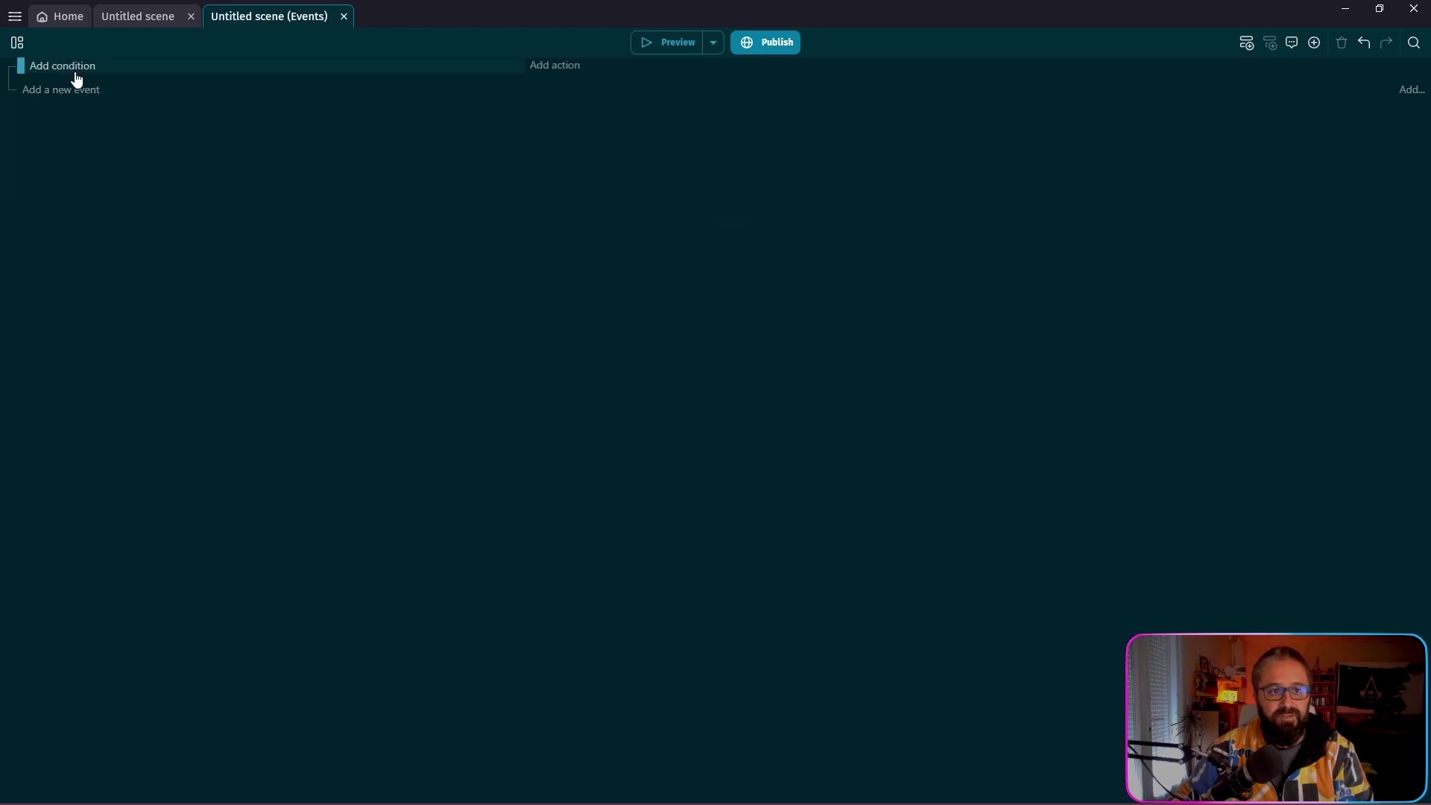
click(86, 71)
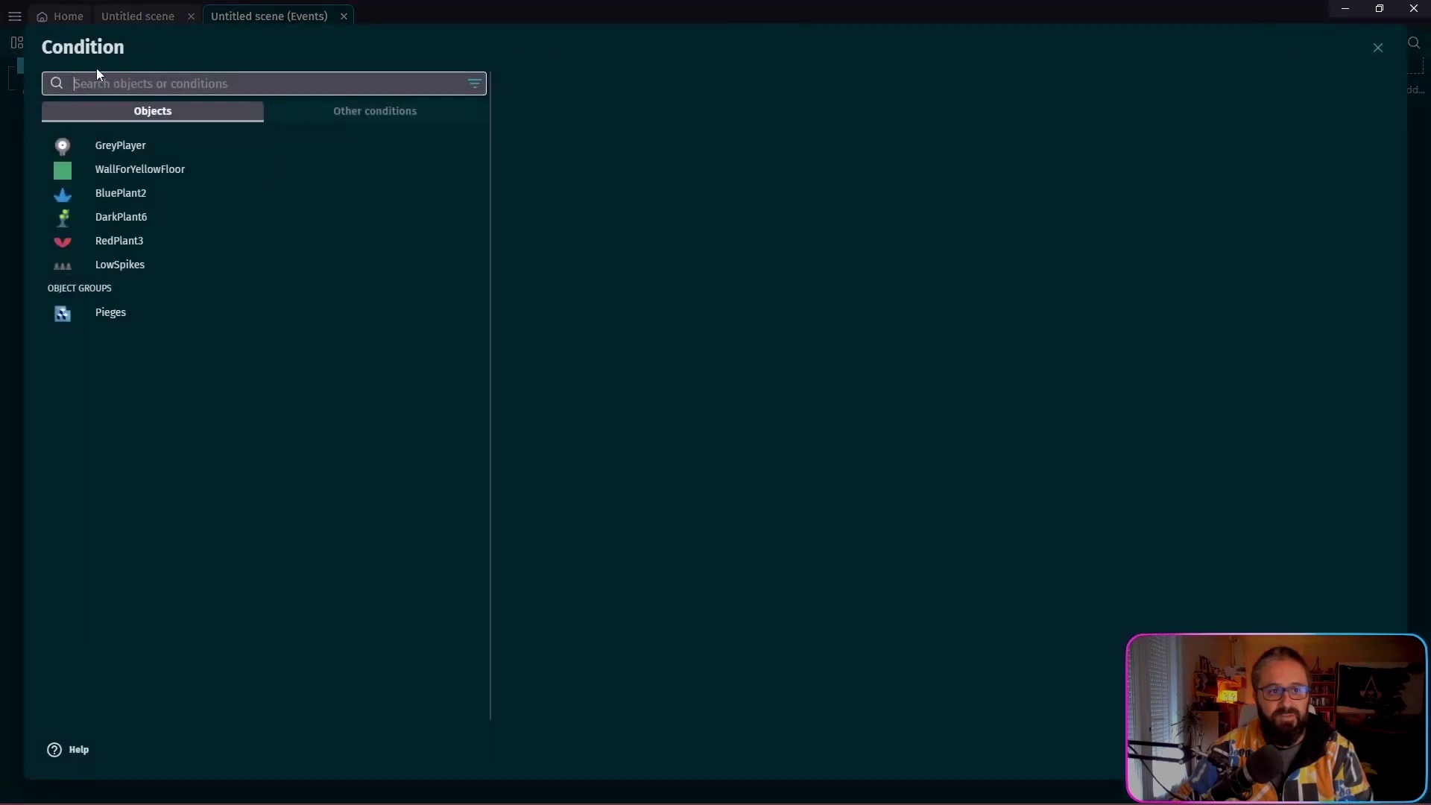
click(126, 146)
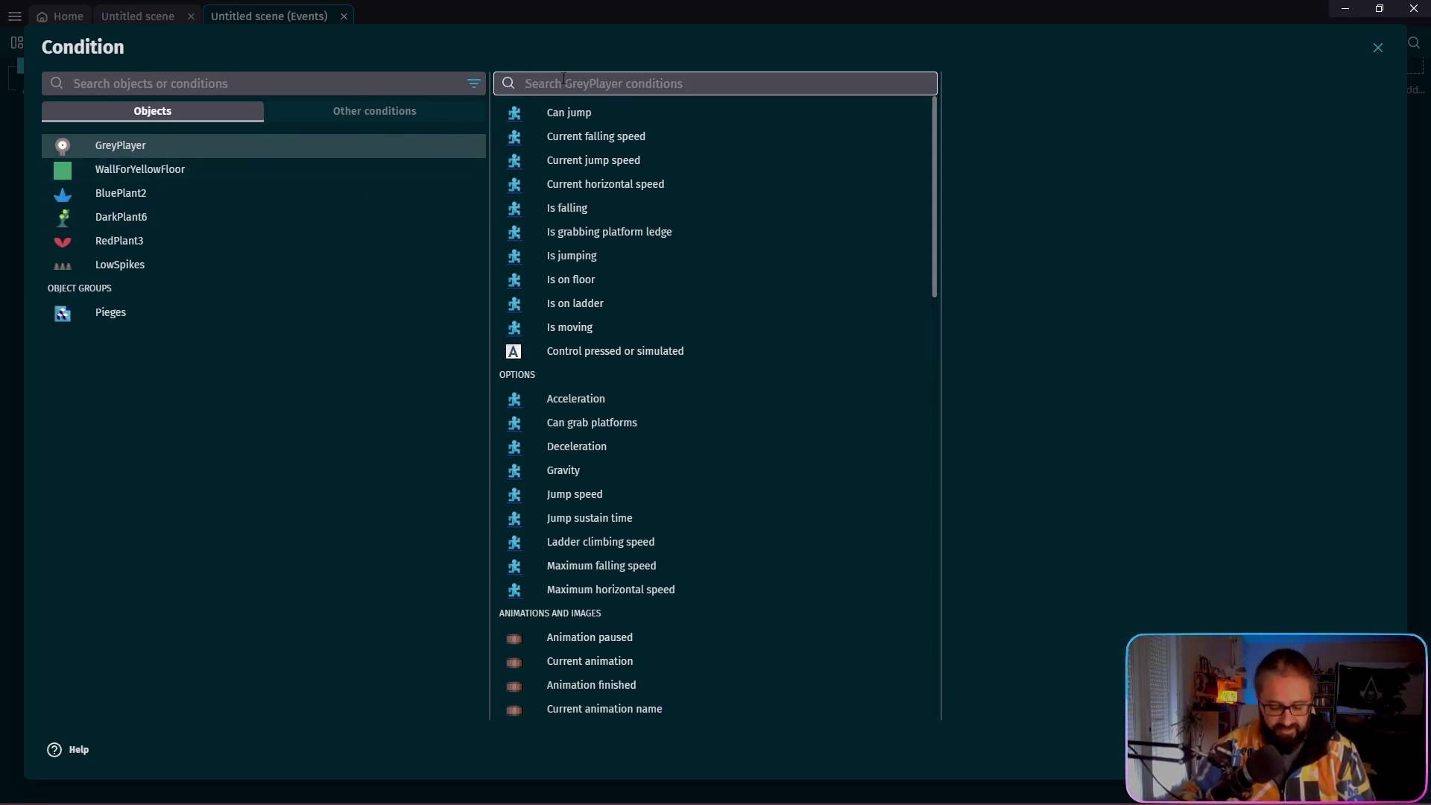
text(colli)
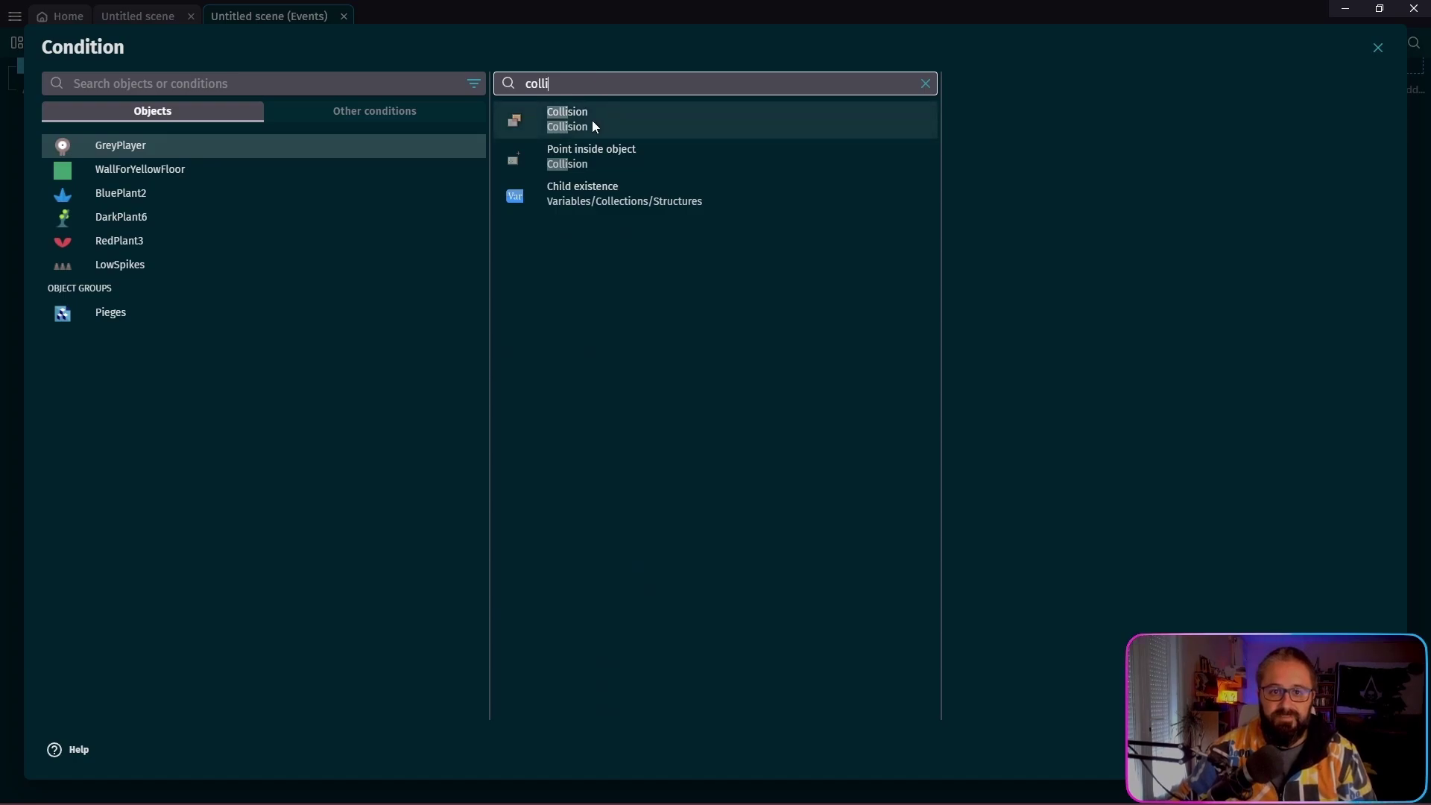
click(592, 119)
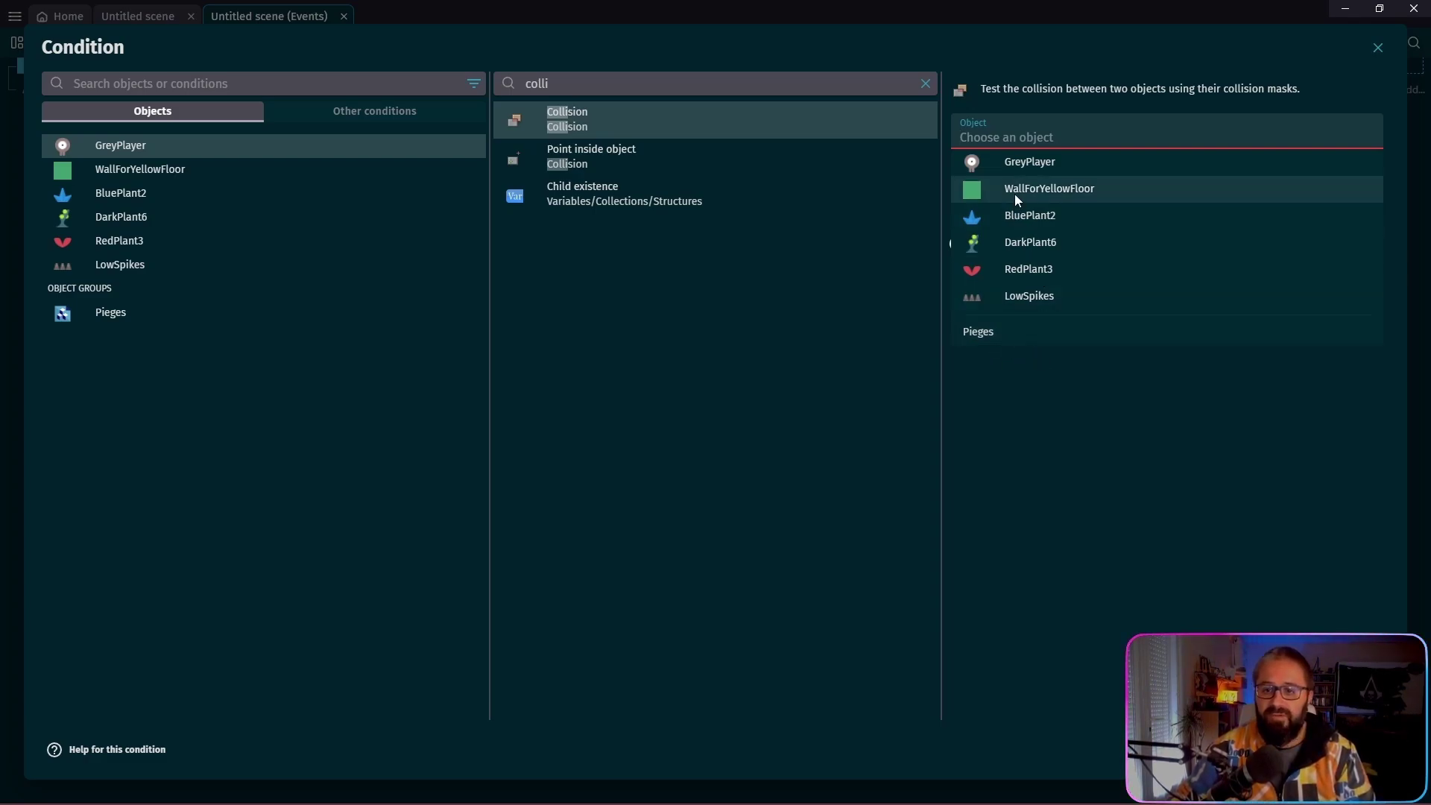
click(980, 335)
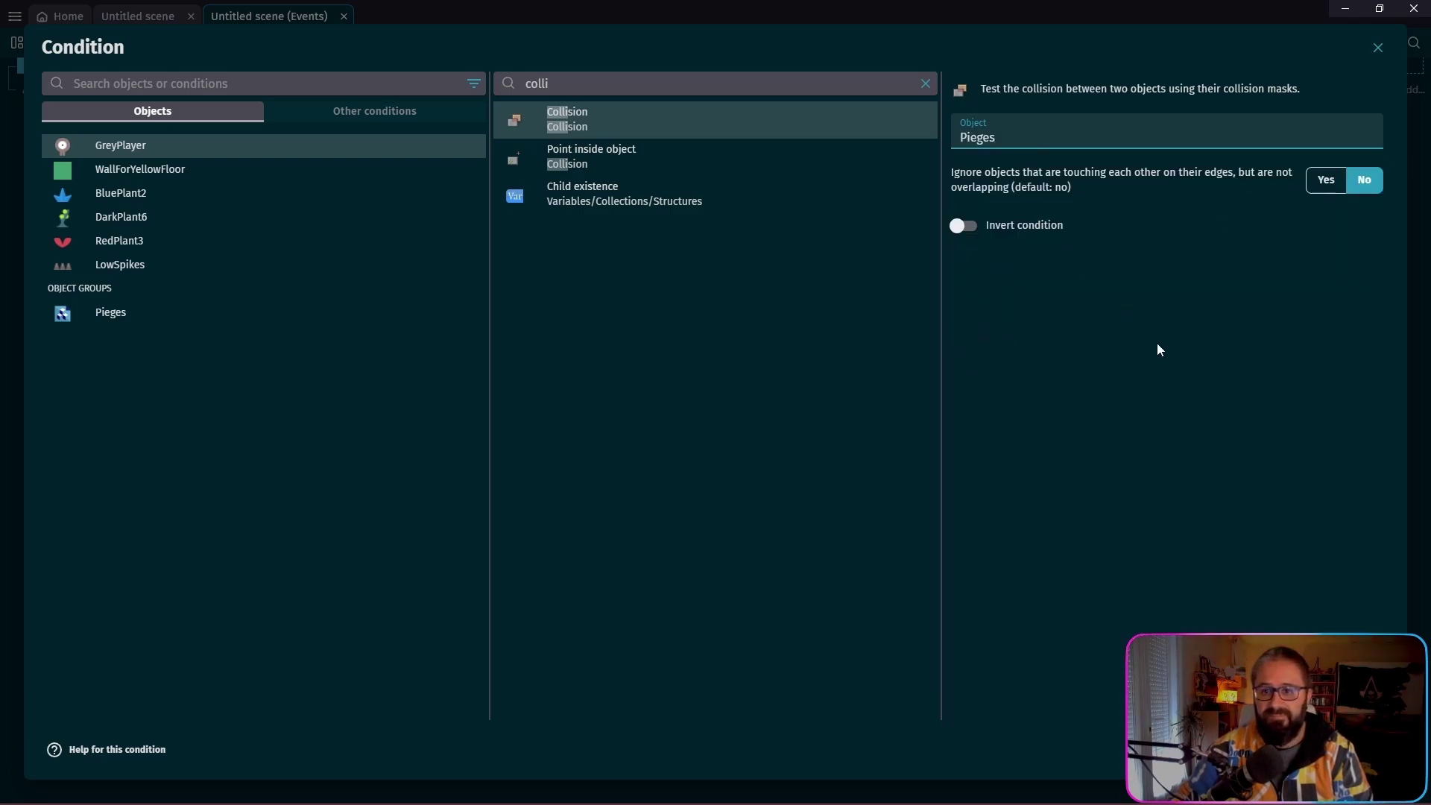
click(1371, 748)
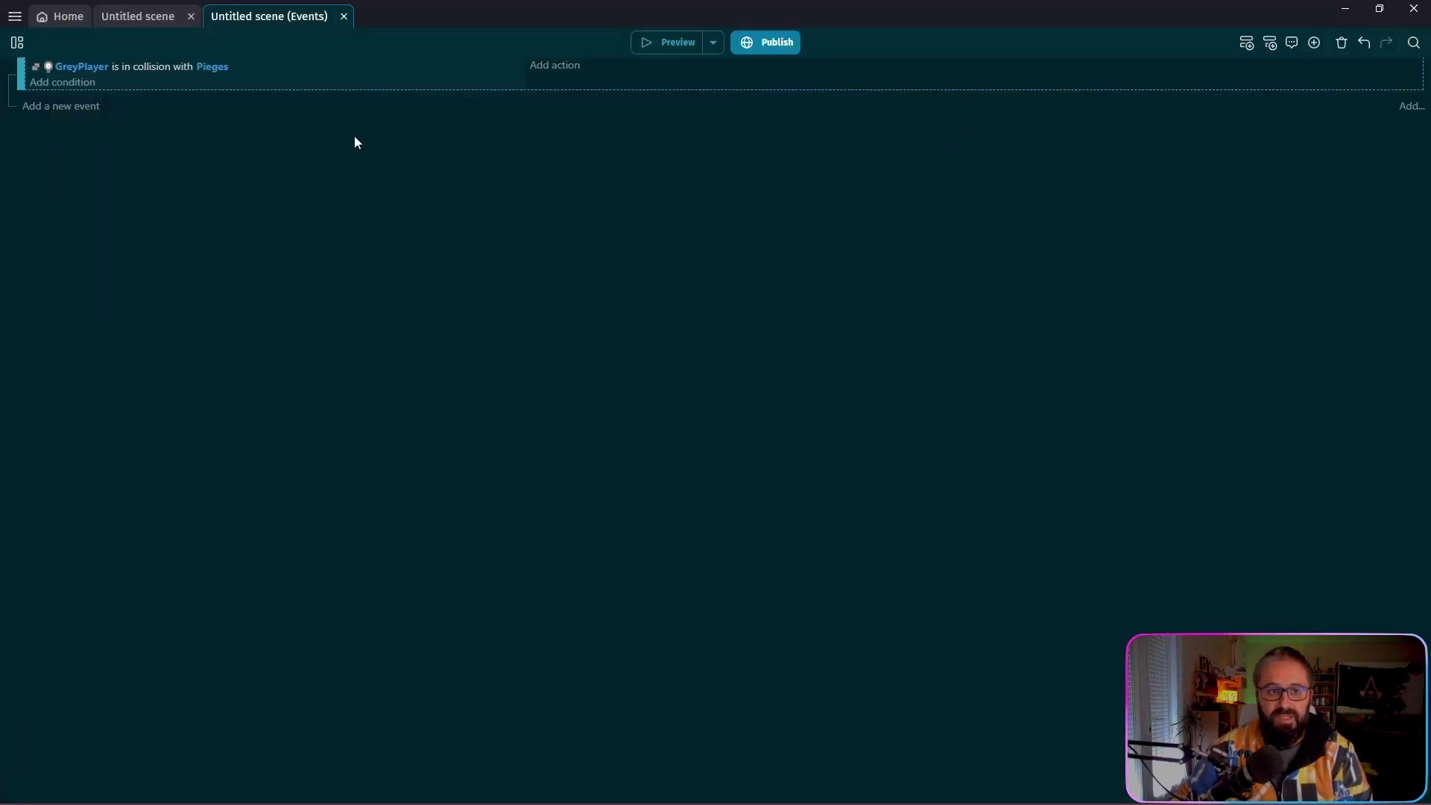
- Give the collision event a Change the scene action loading 'Untitled scene'
click(564, 71)
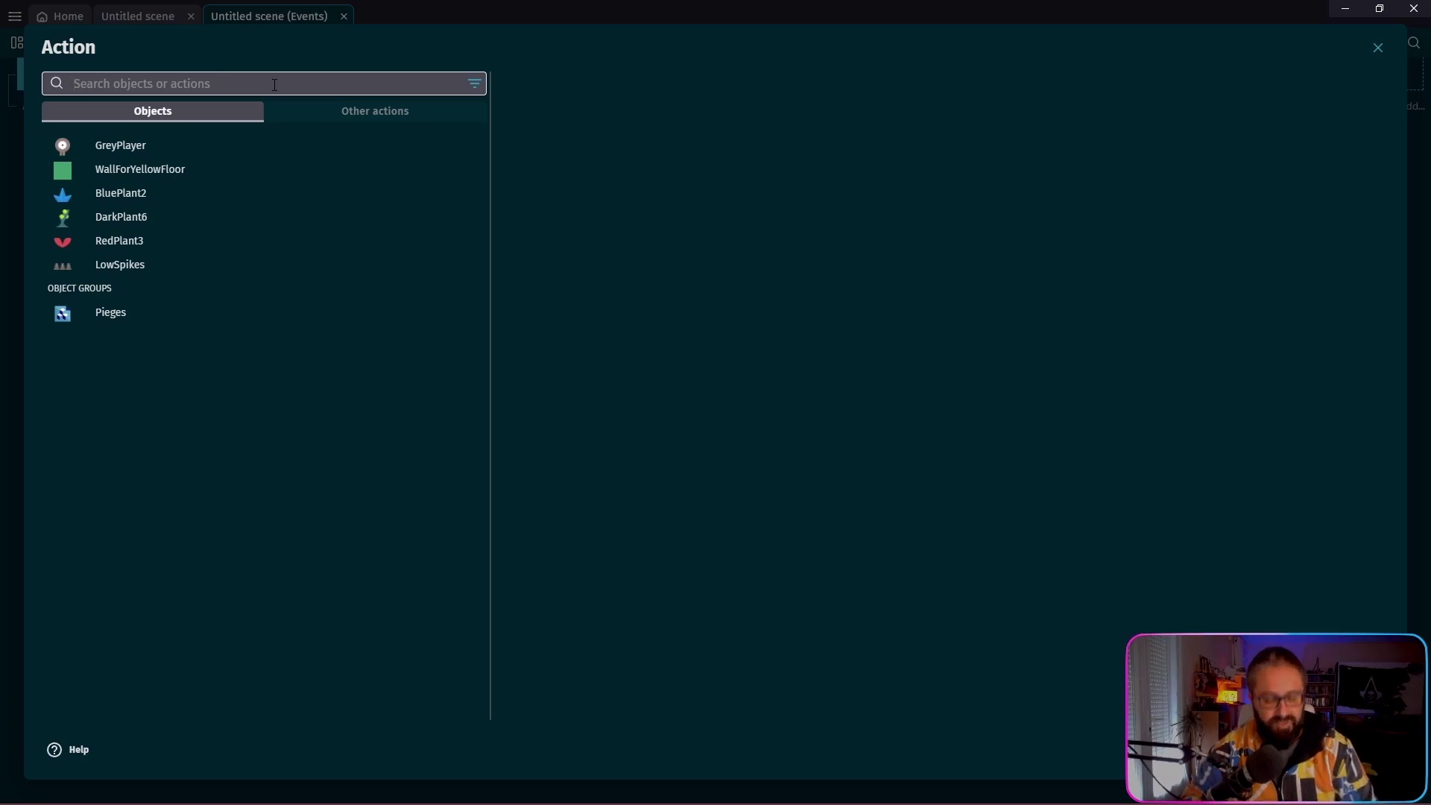
text(scene)
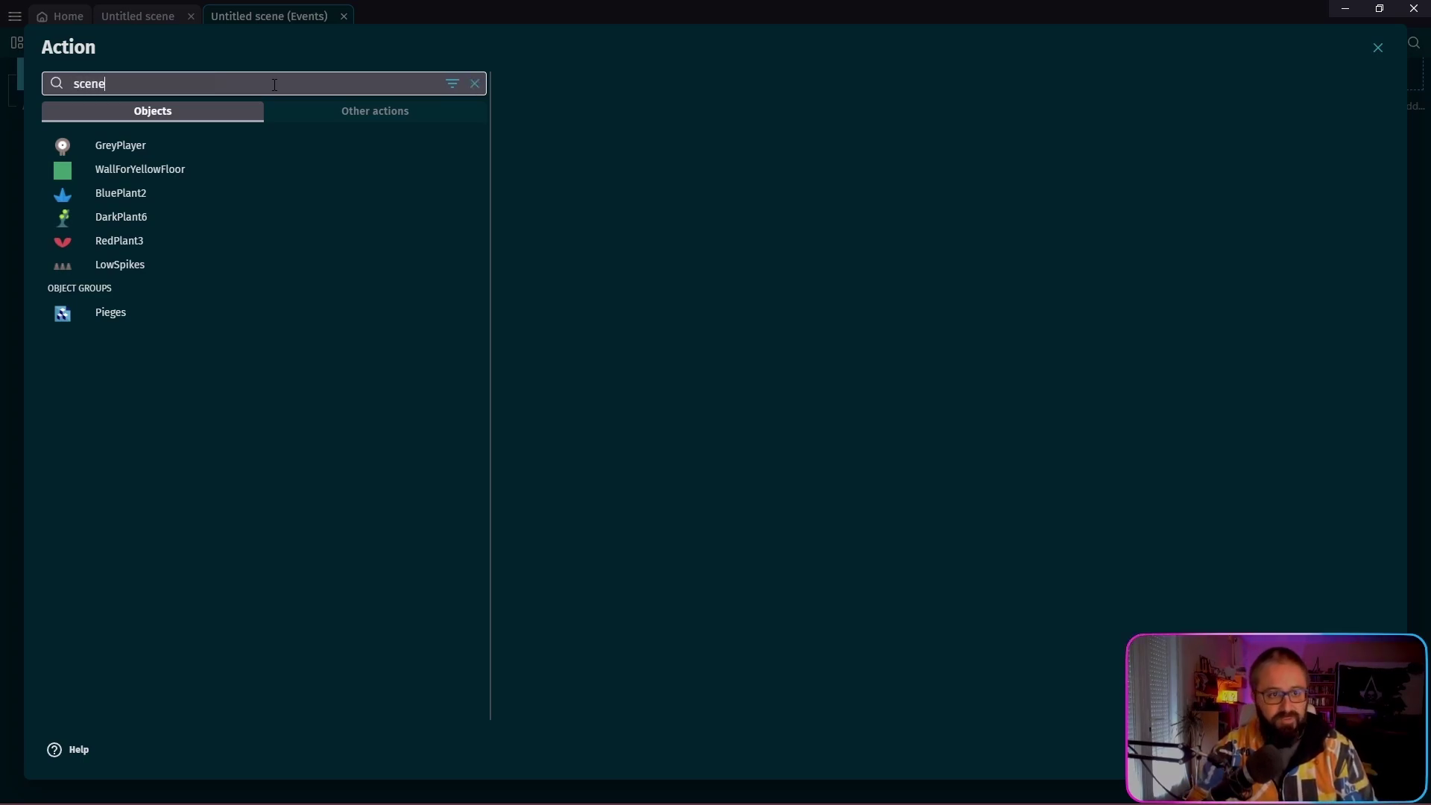
click(191, 137)
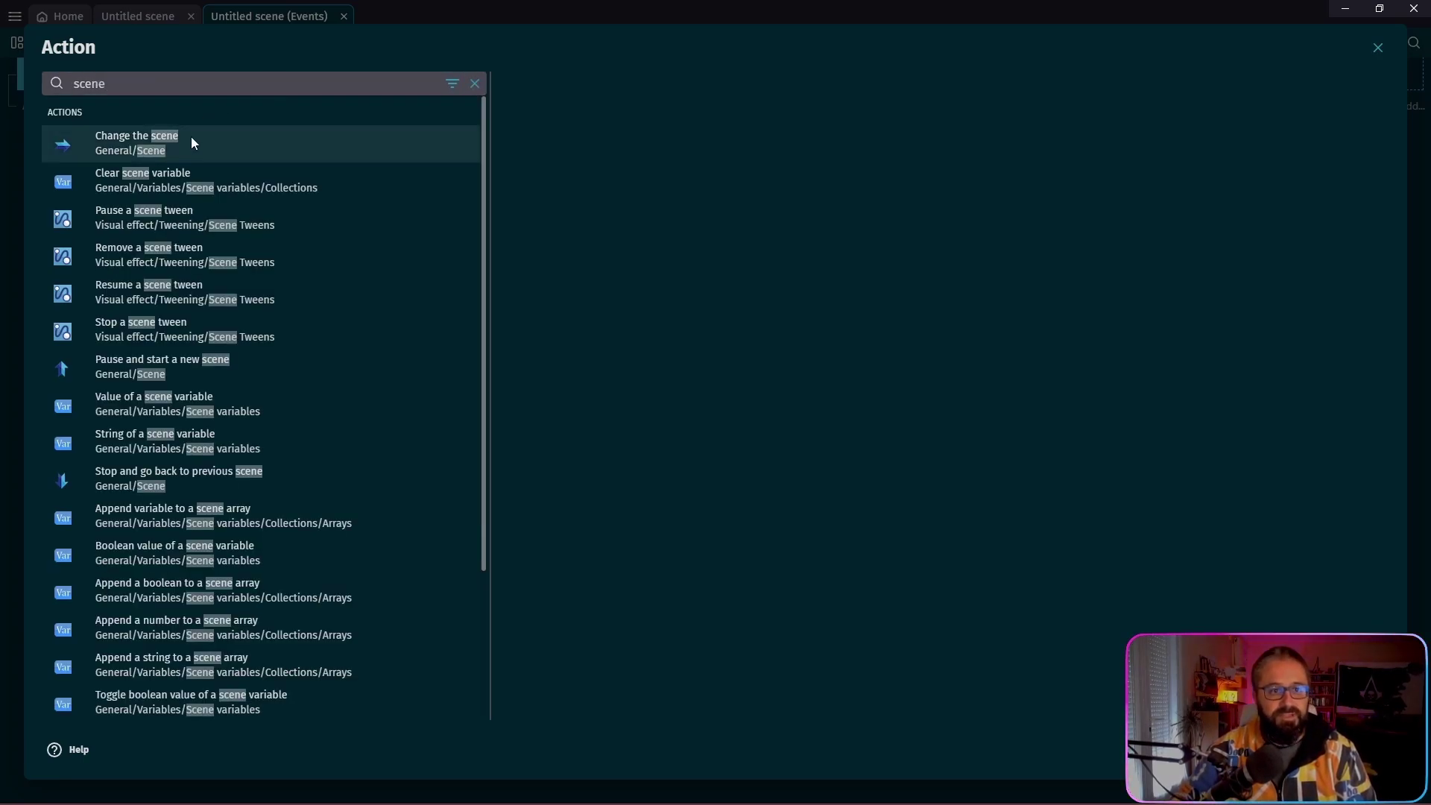
click(592, 234)
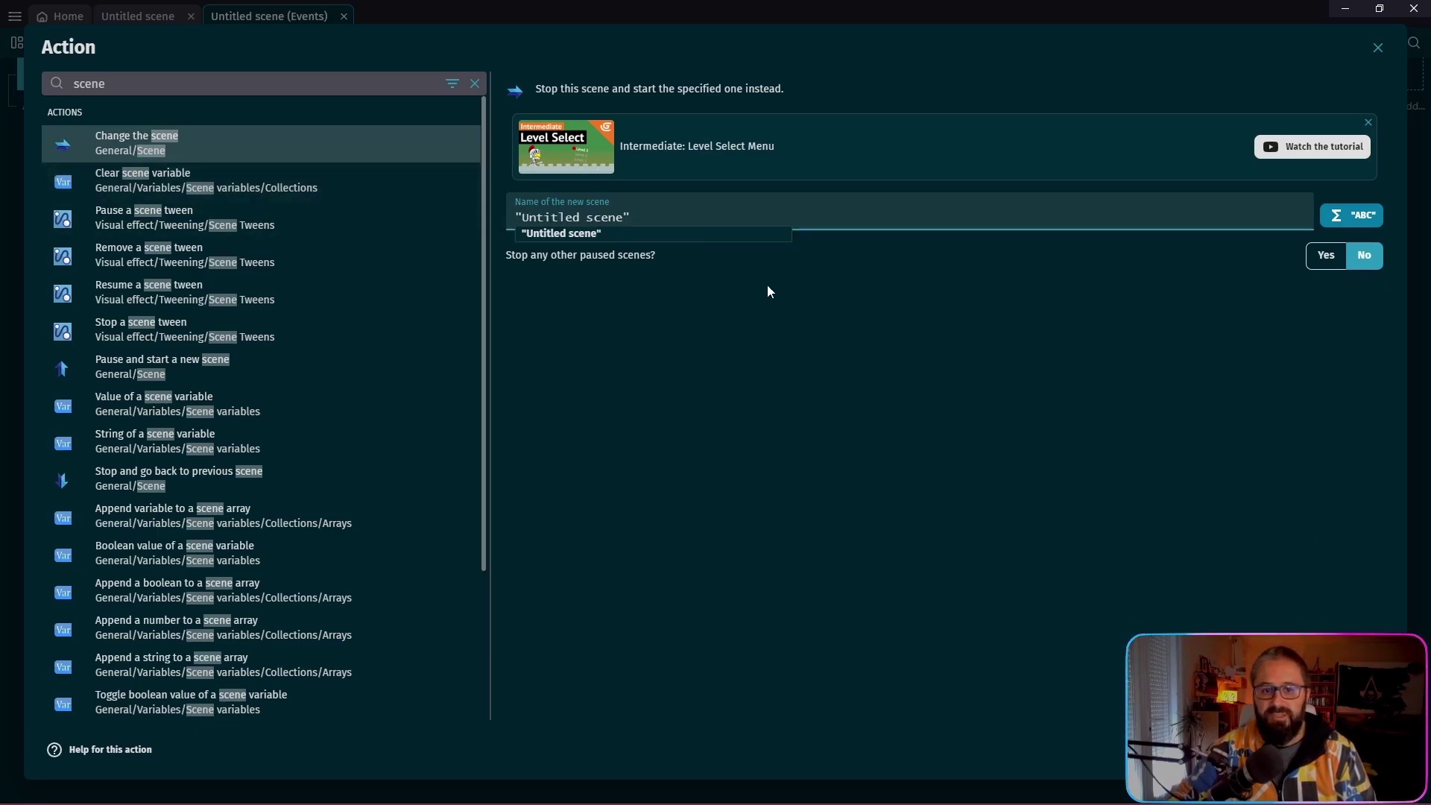
key(Return)
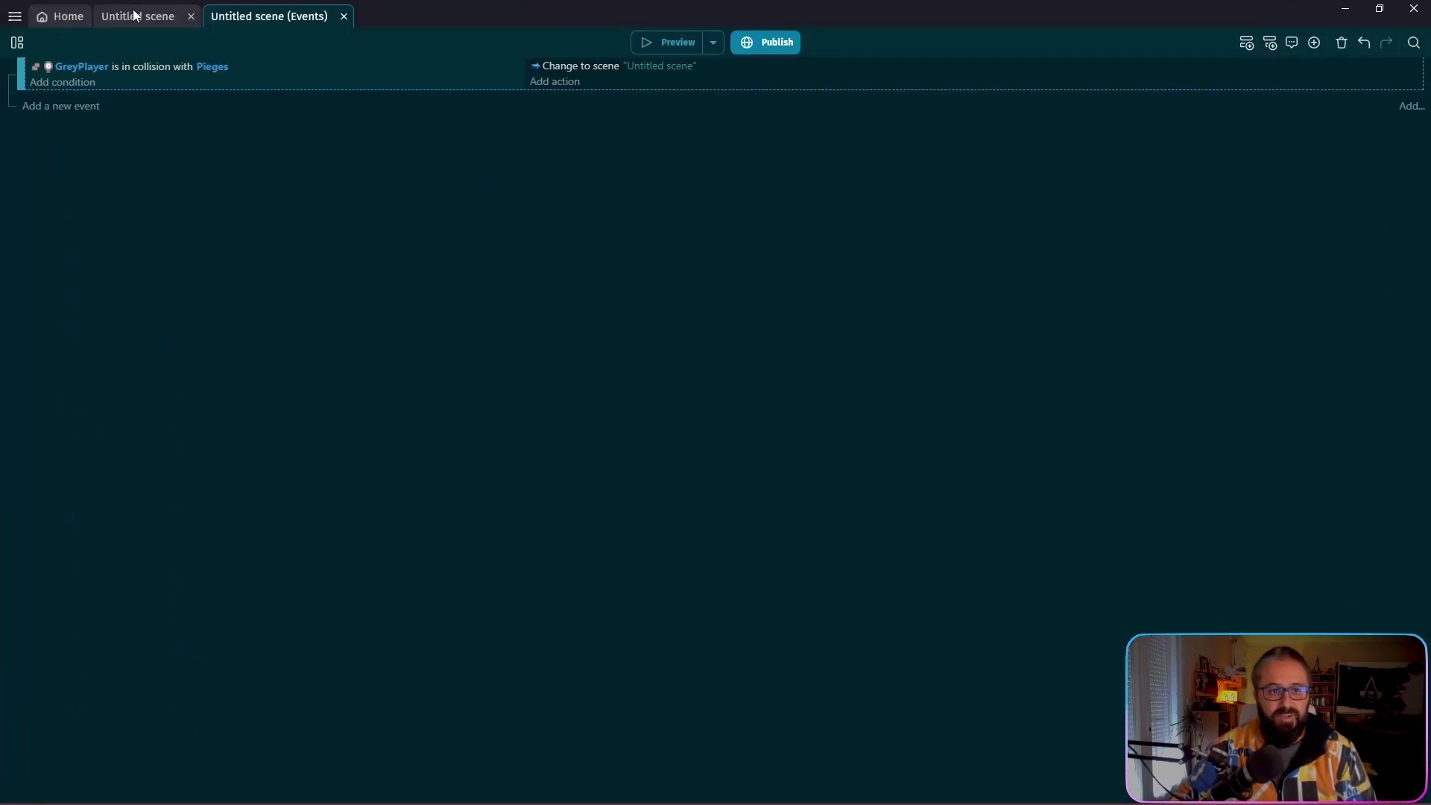
click(131, 15)
- Move GreyPlayer toward the top-left, then preview and jump onto the blue and green plant traps
mouse_move(545, 413)
mouse_down()
mouse_move(450, 278)
mouse_move(419, 200)
mouse_up()
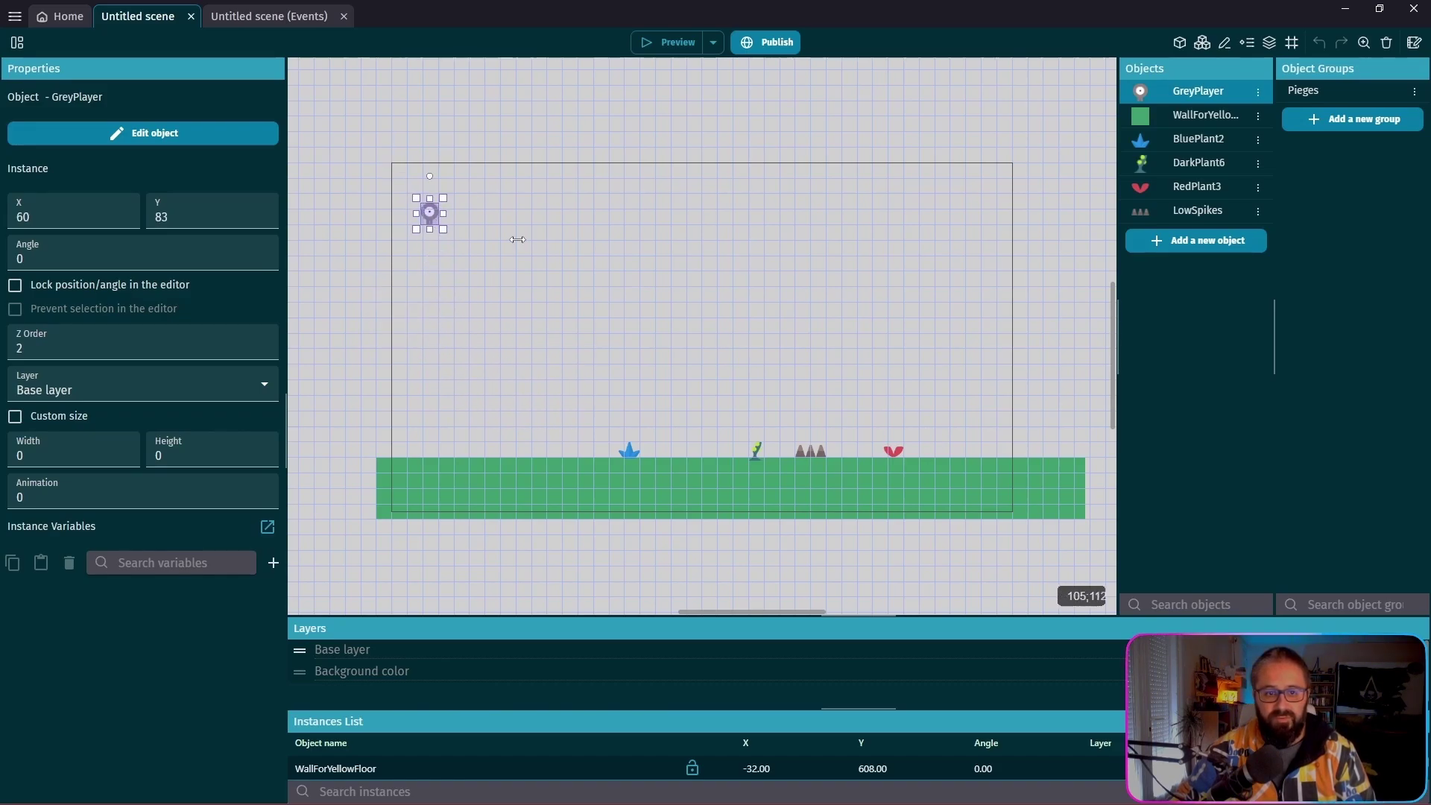
click(687, 42)
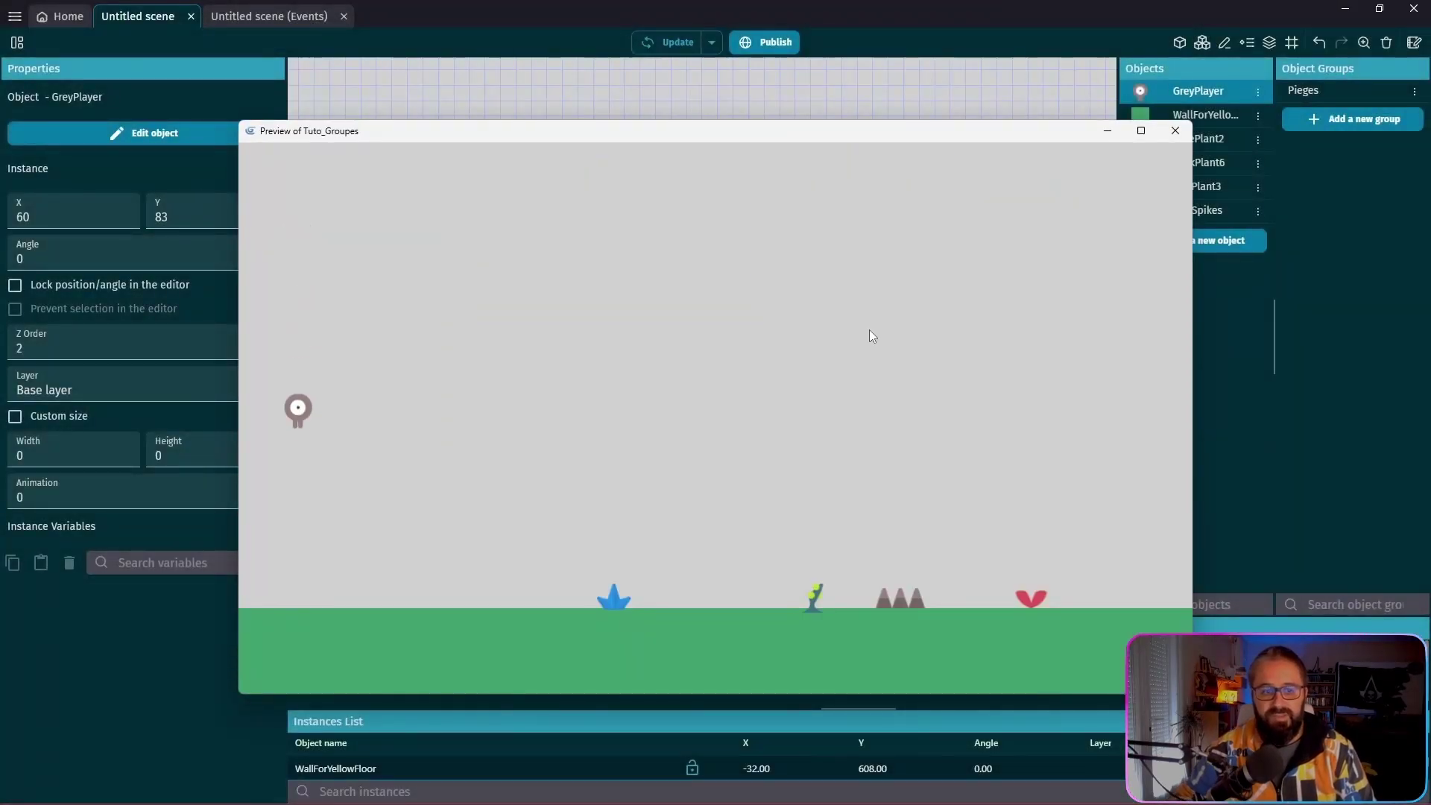
key(Right)
key(space)
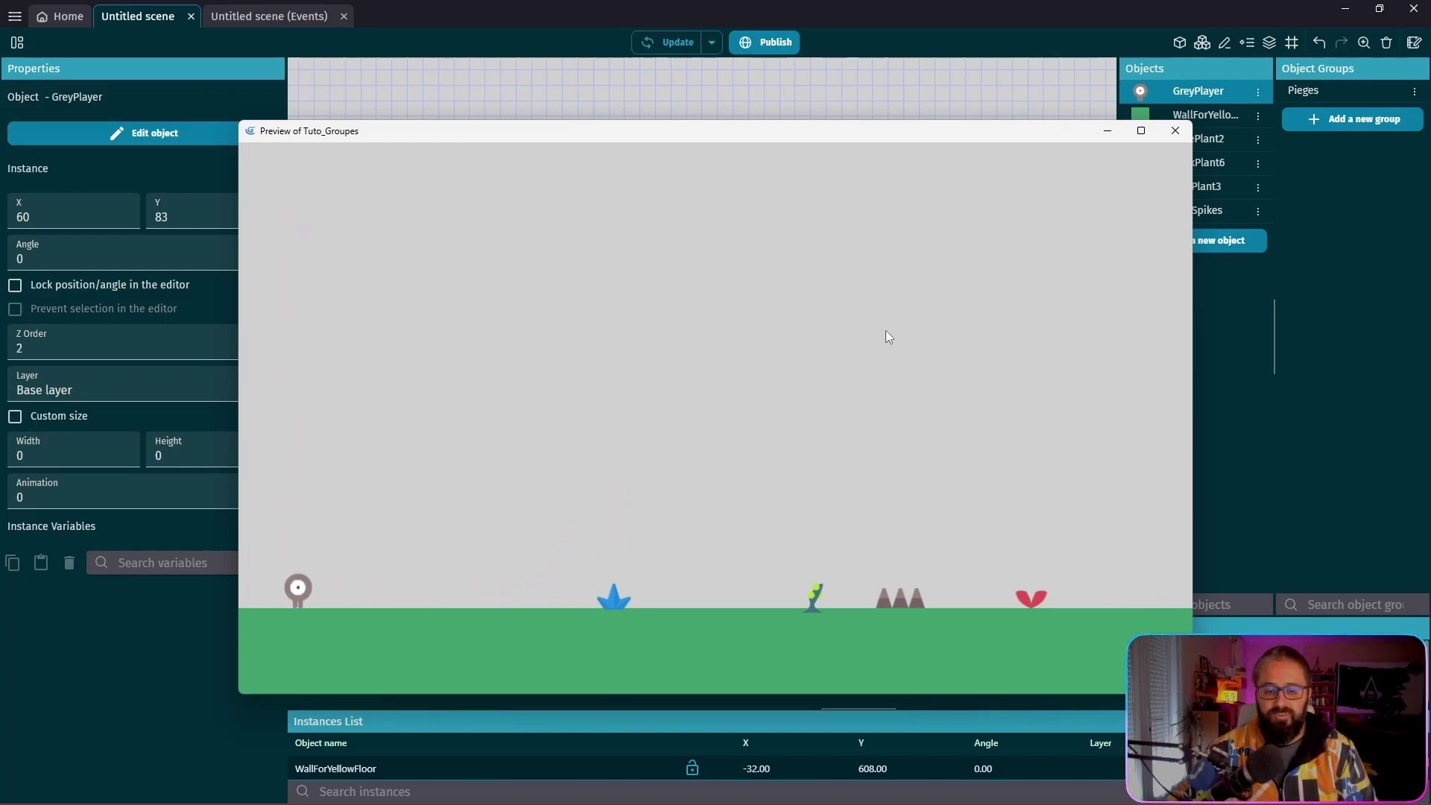
key(Right)
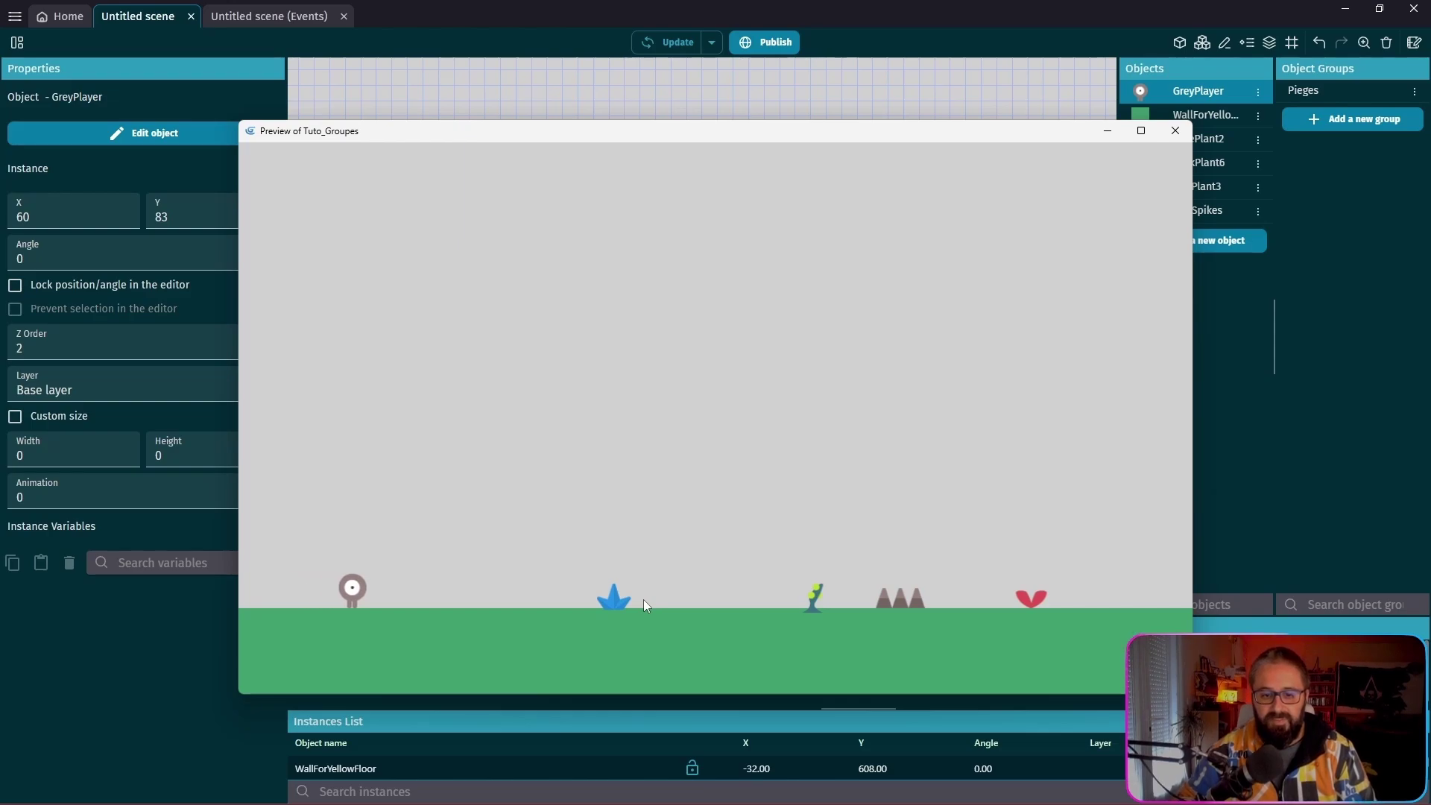
key(space)
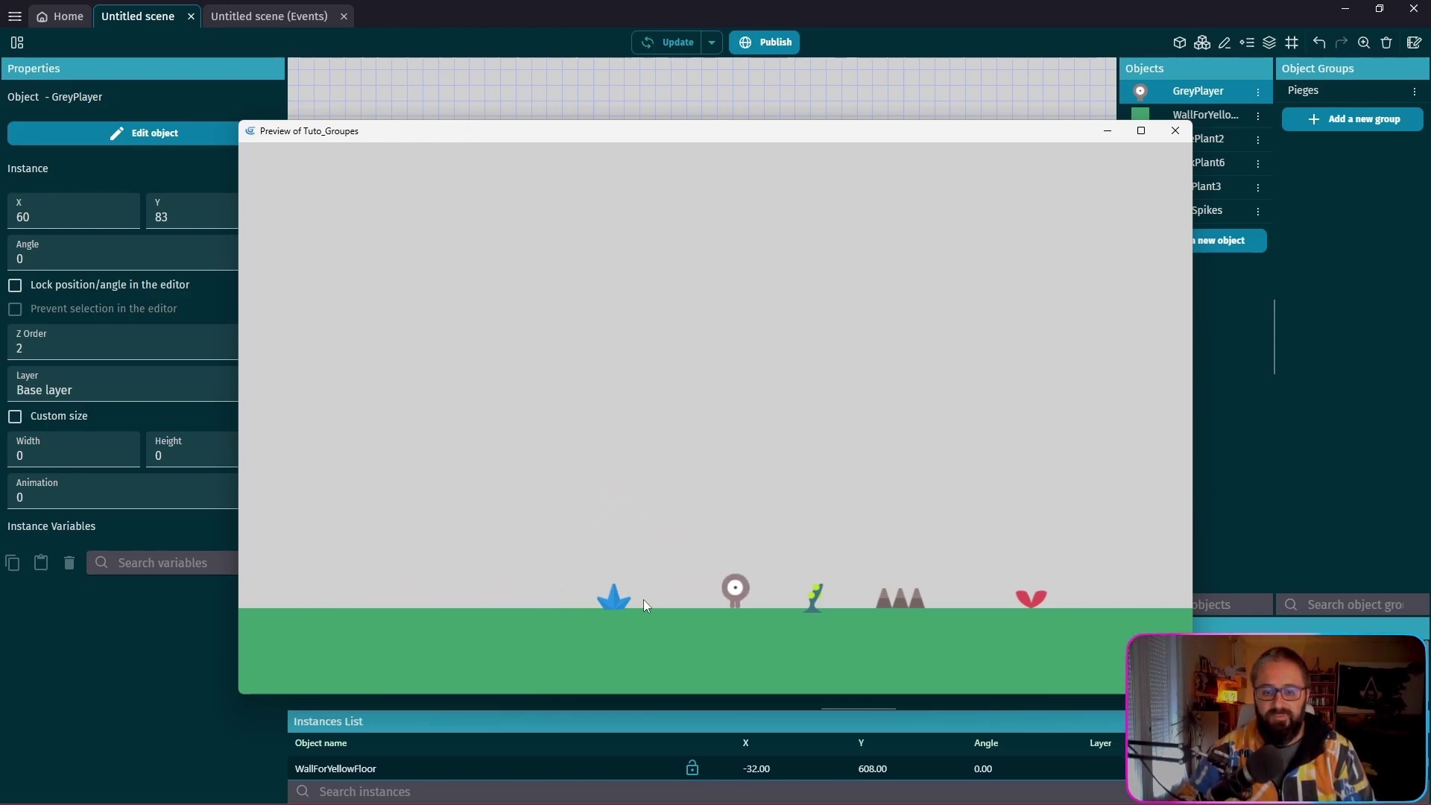
key(space)
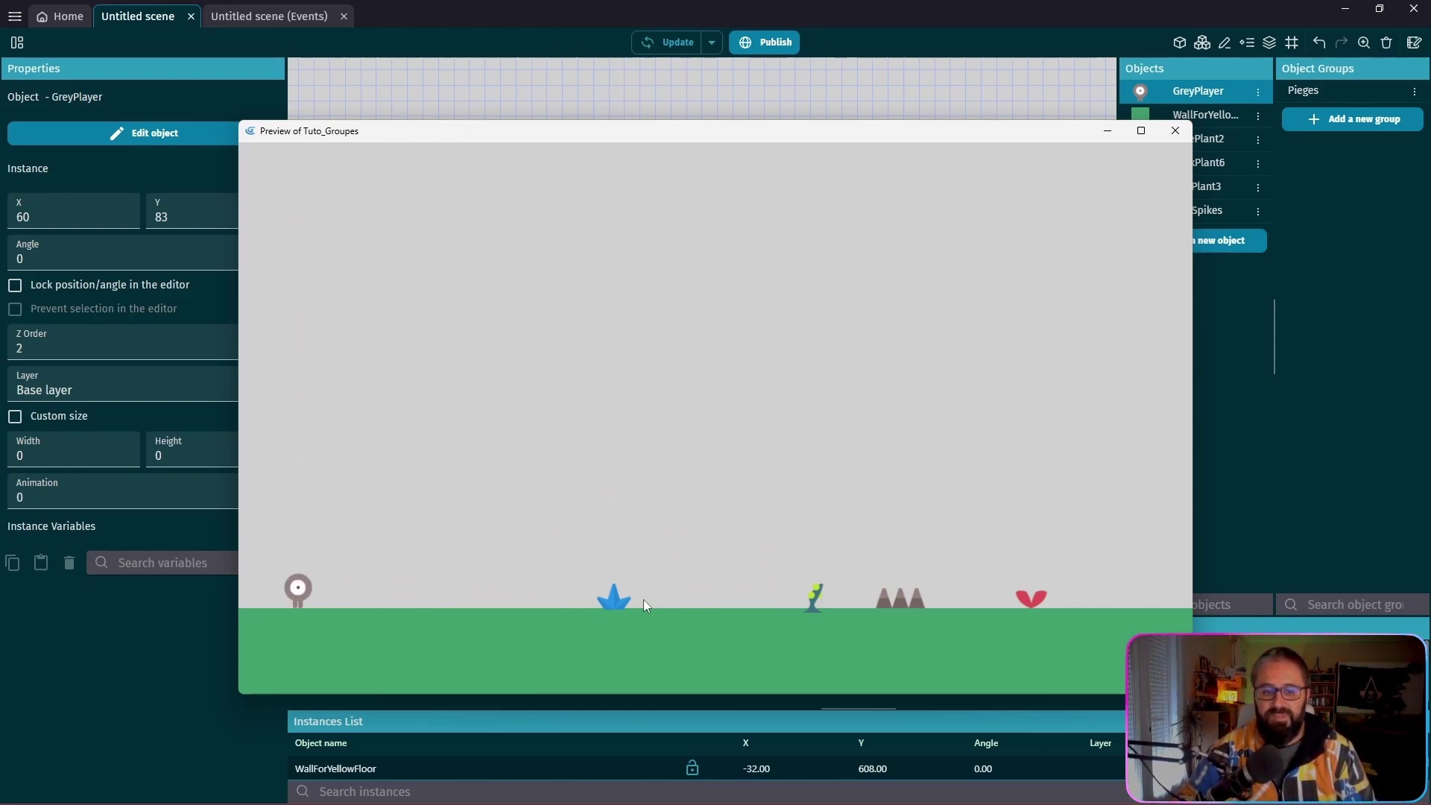
- Steer the respawned player over the blue plant onto the spikes, then close the preview and return to the events
key(Right)
key(space)
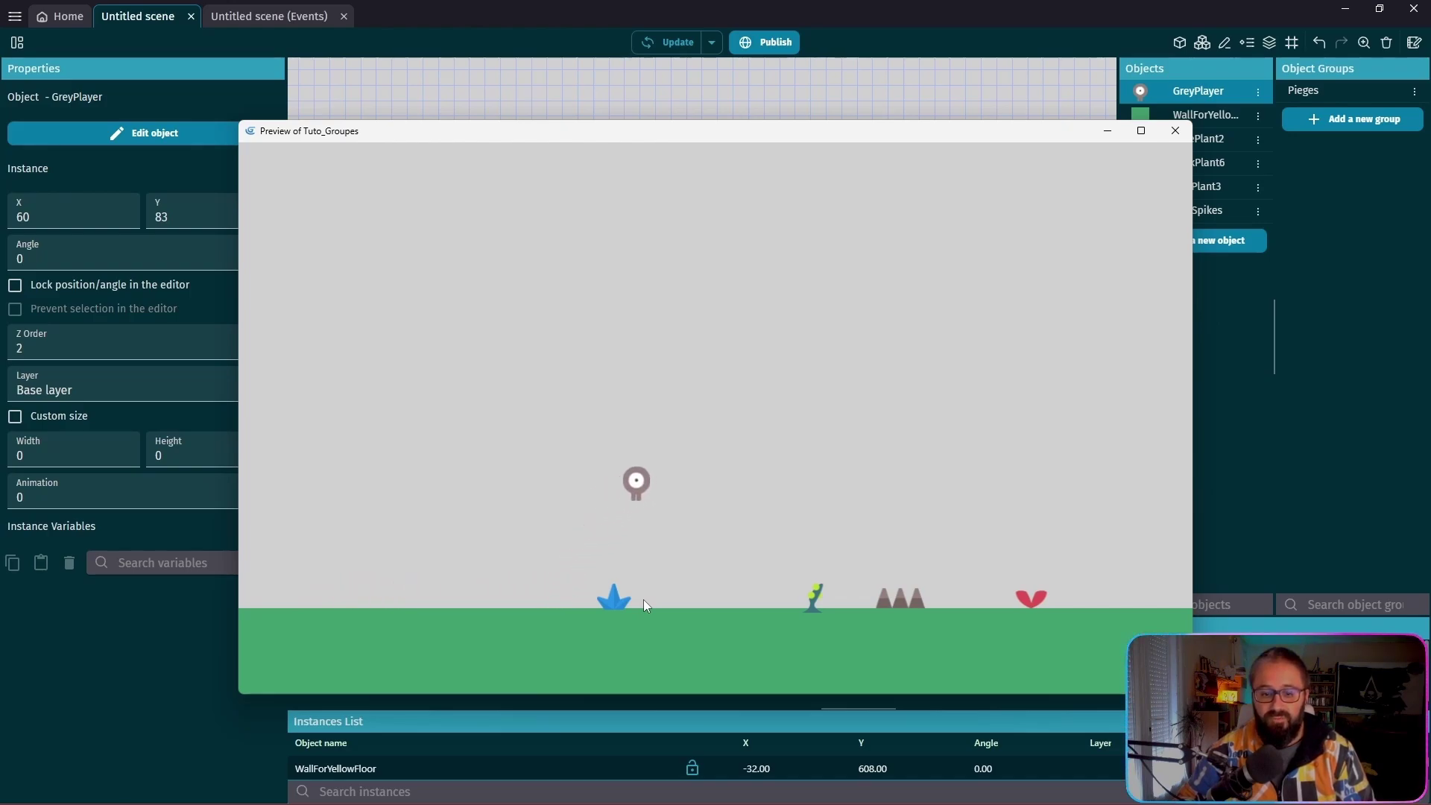
key(space)
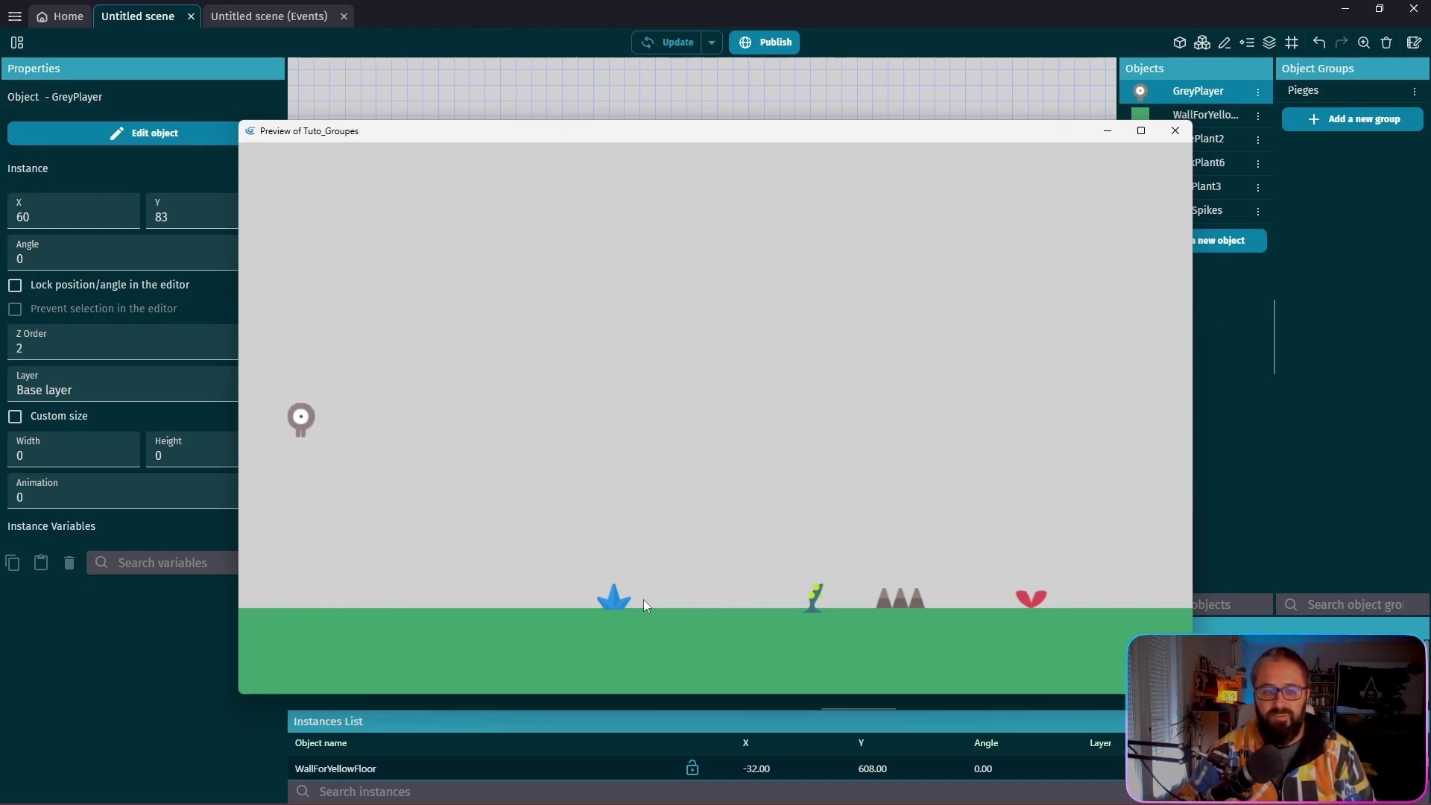
key(Right)
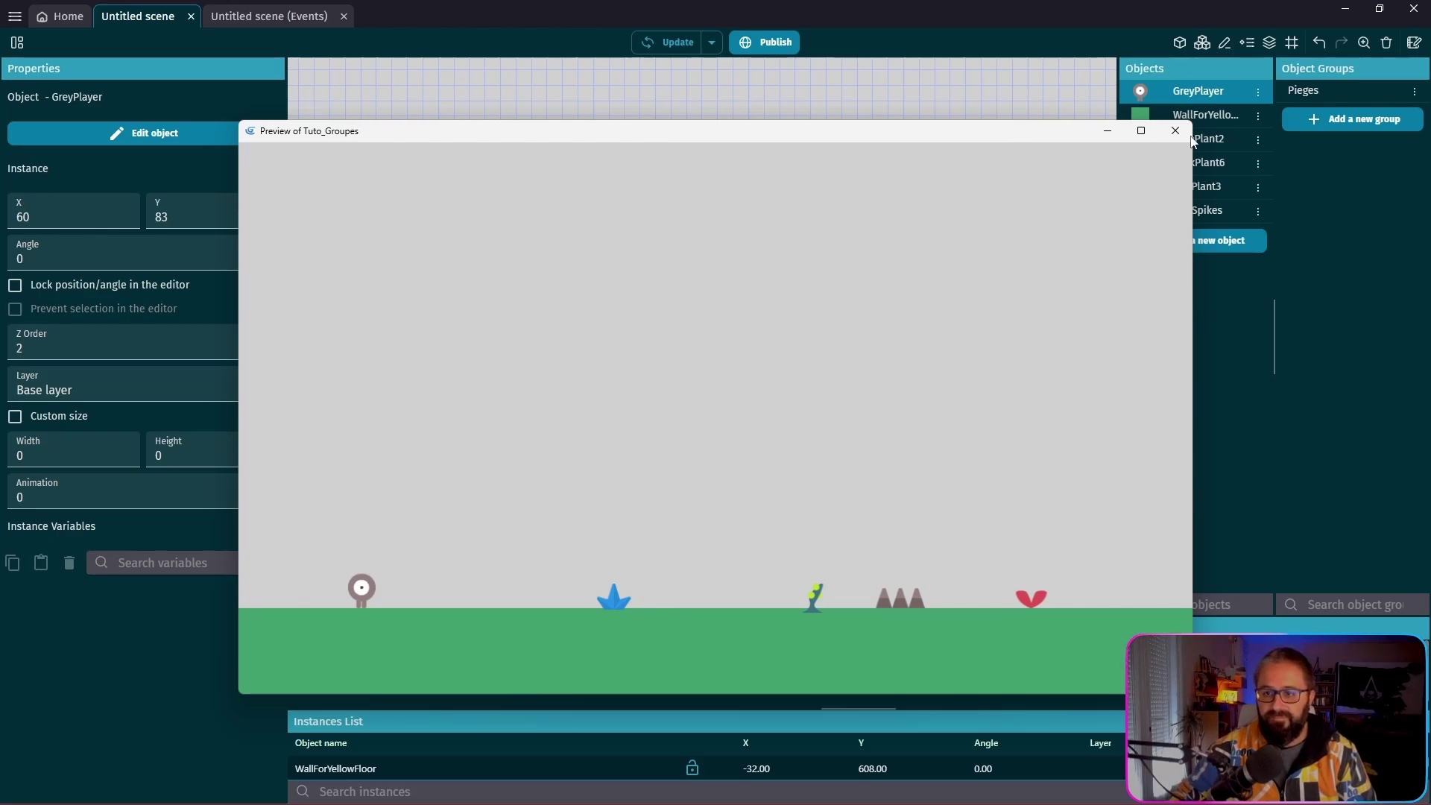
click(1175, 131)
click(261, 16)
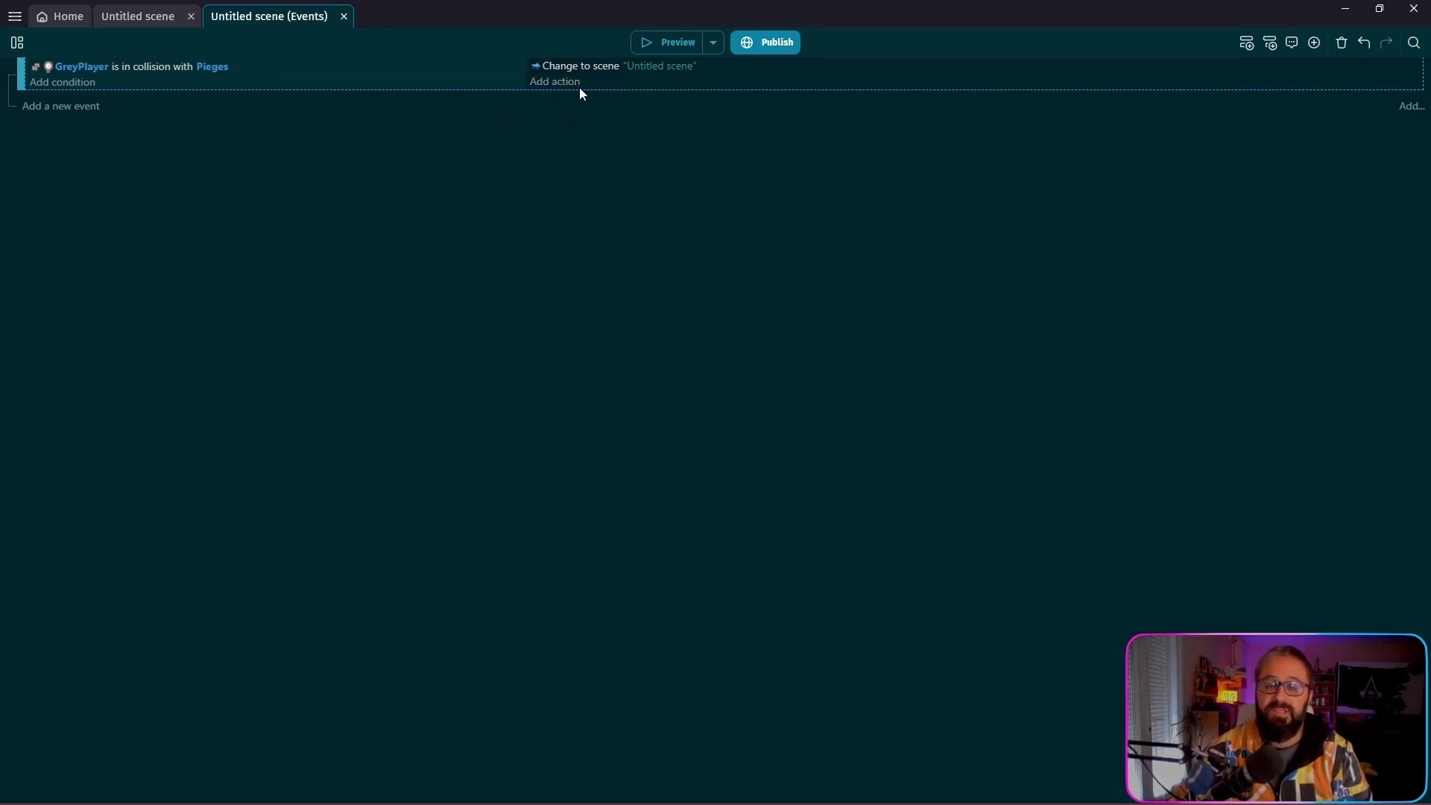
- Leave the Pieges collision event sheet and return to the Untitled scene layout editor
click(144, 22)
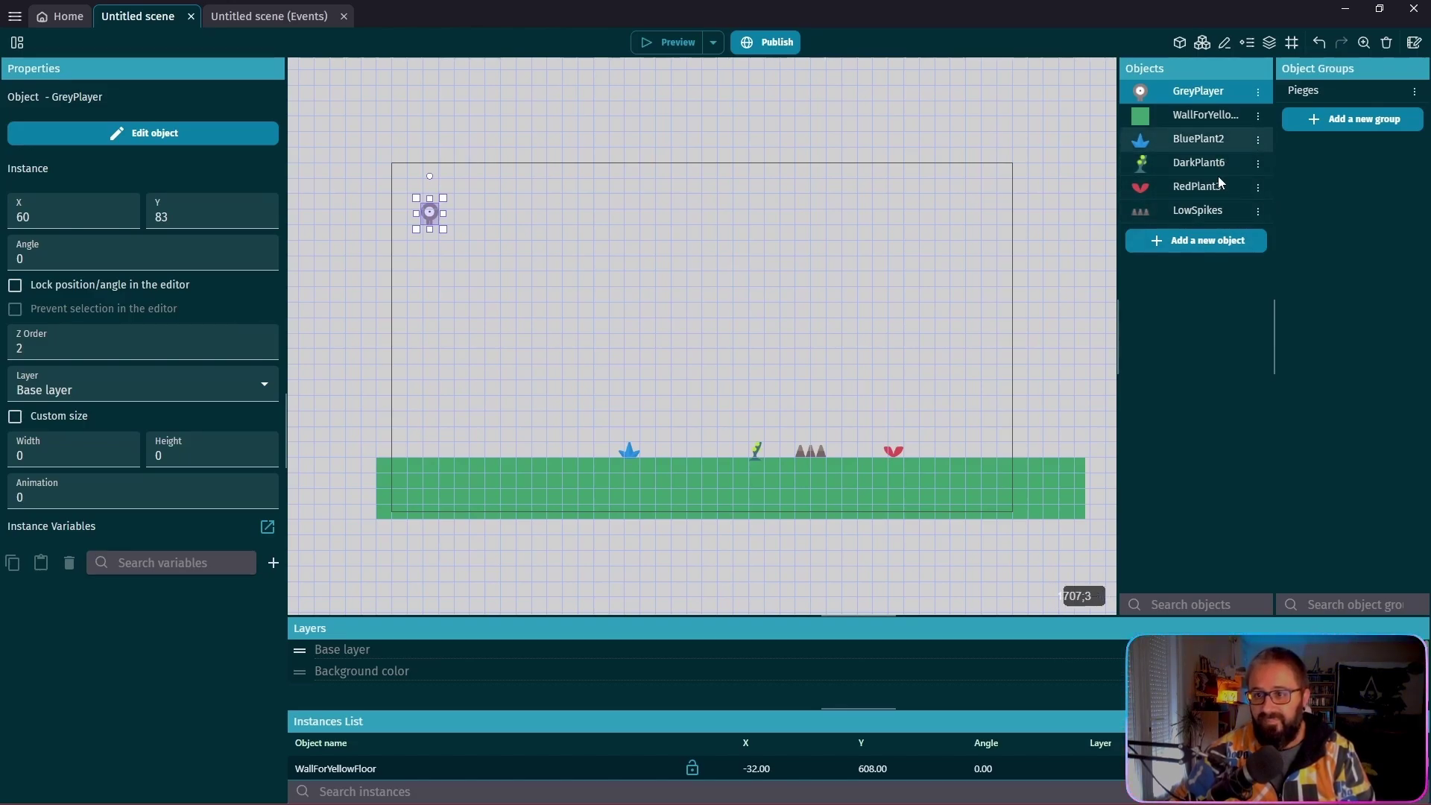
- Add the Orange Bush (1) asset from the Asset Store to the scene's objects as OrangeBush1
click(1209, 246)
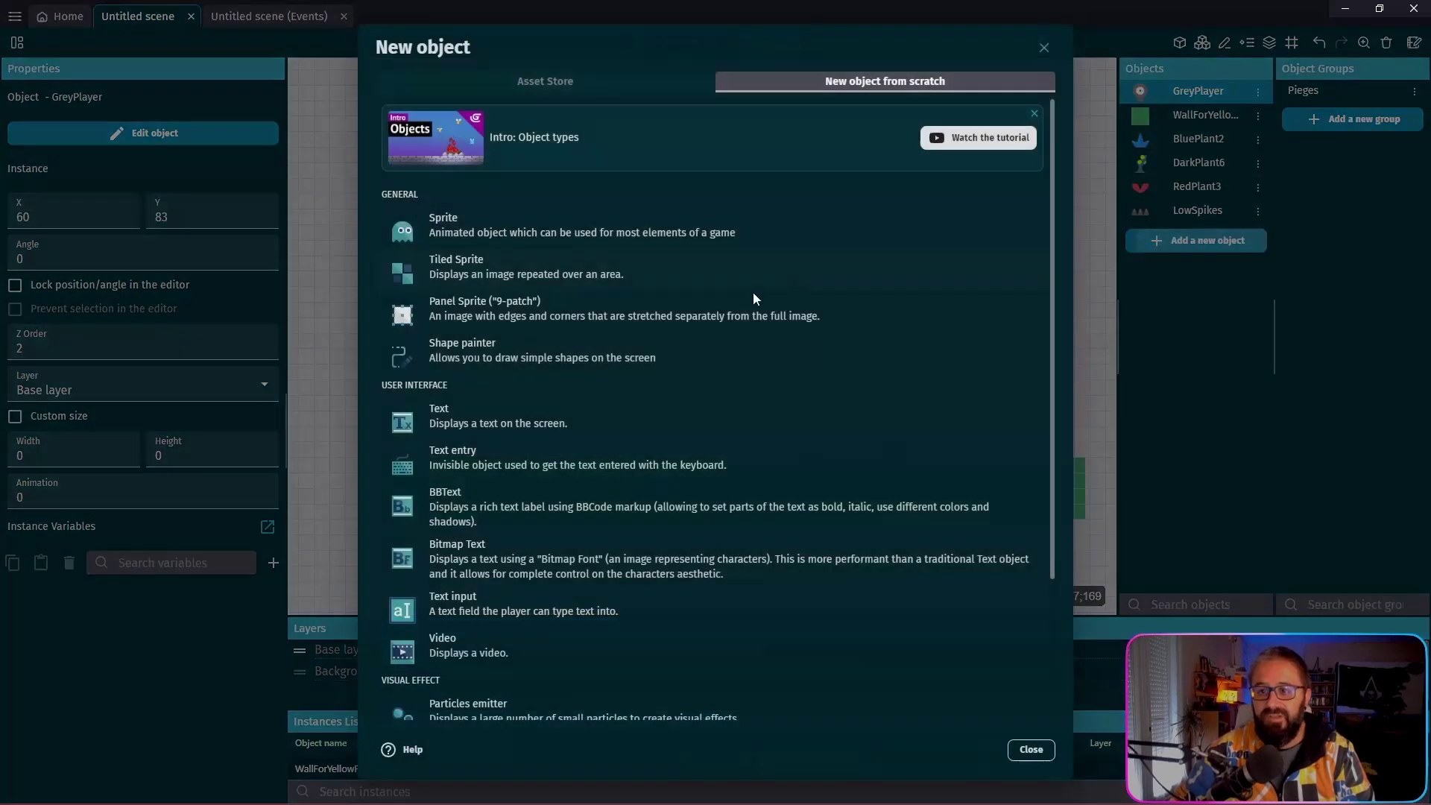
click(573, 86)
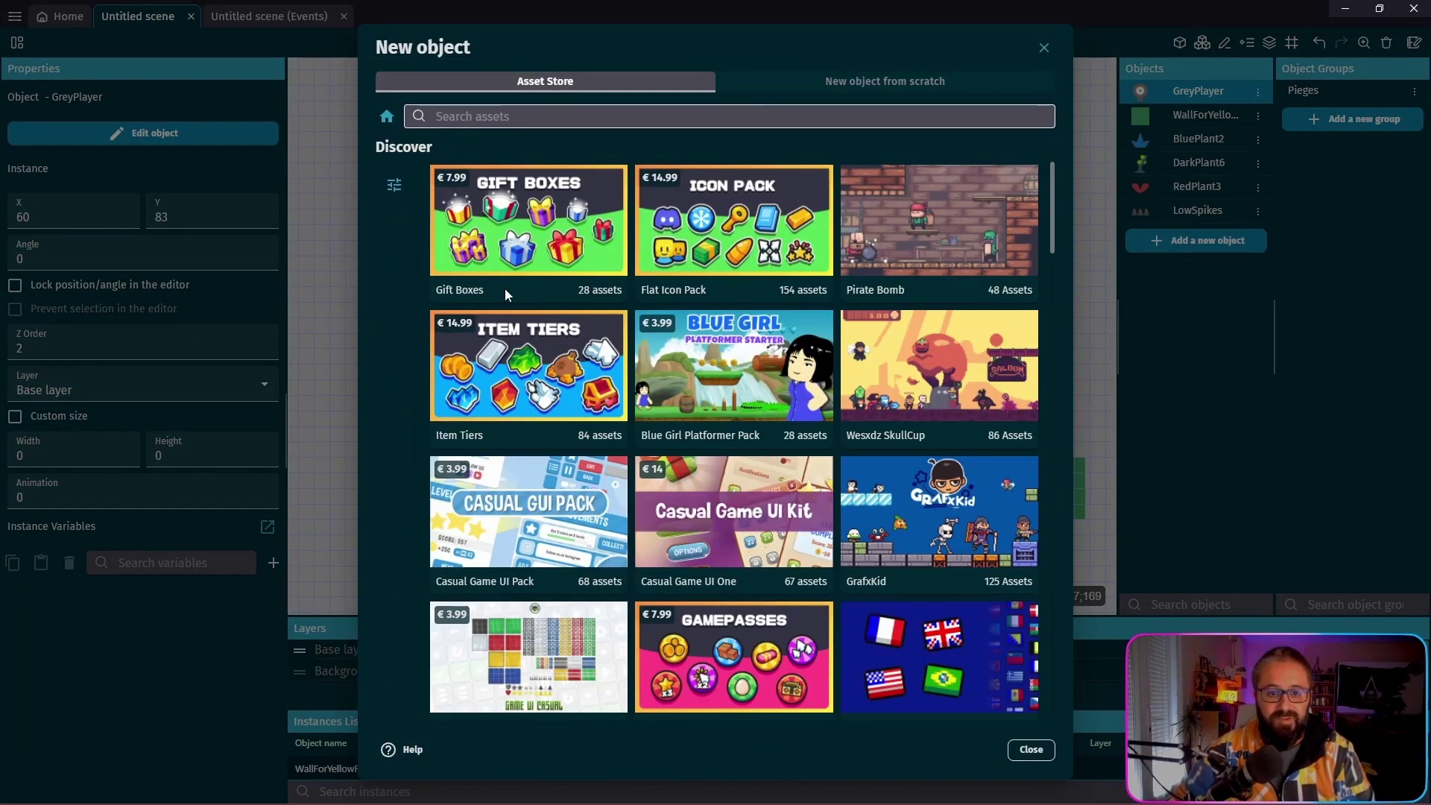
click(887, 386)
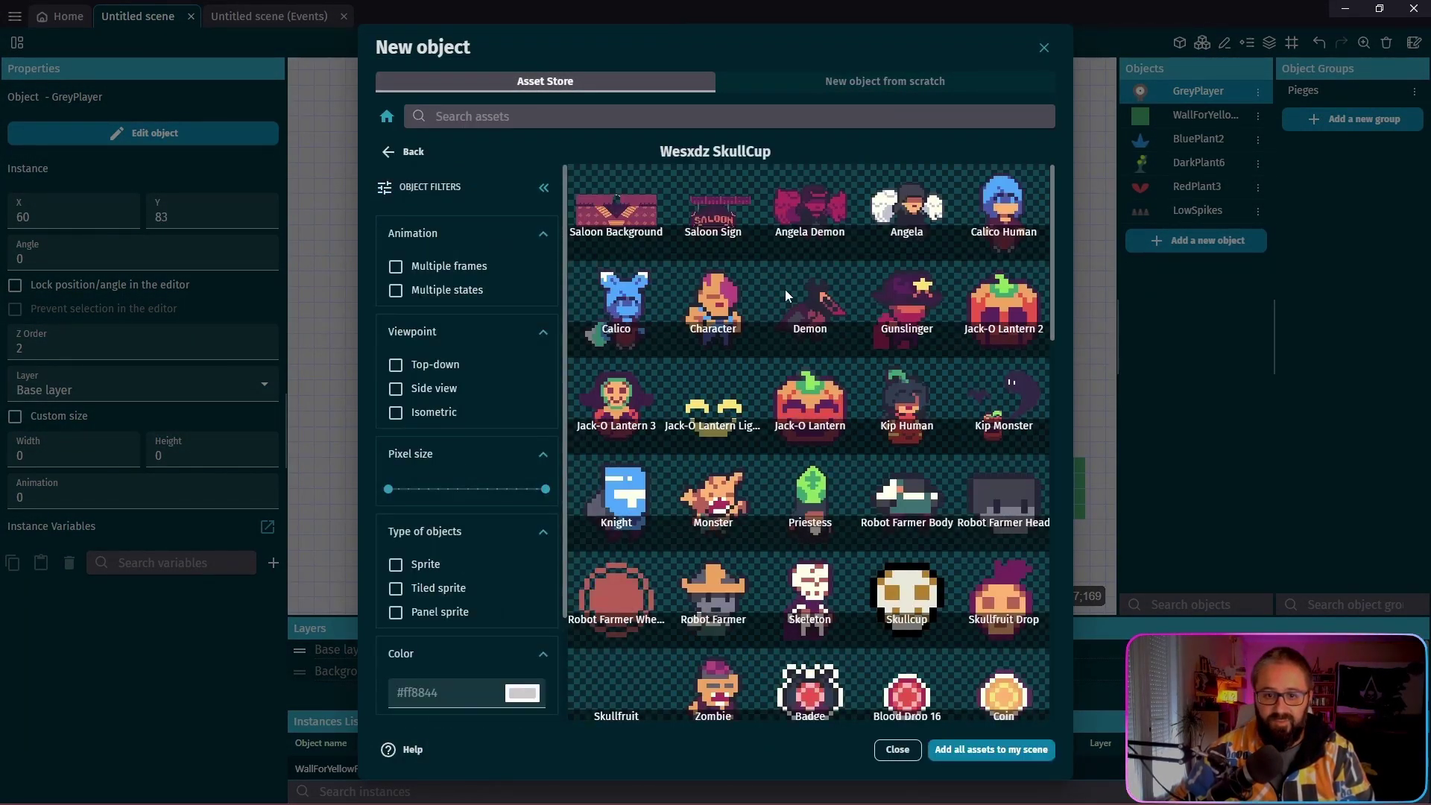
click(628, 211)
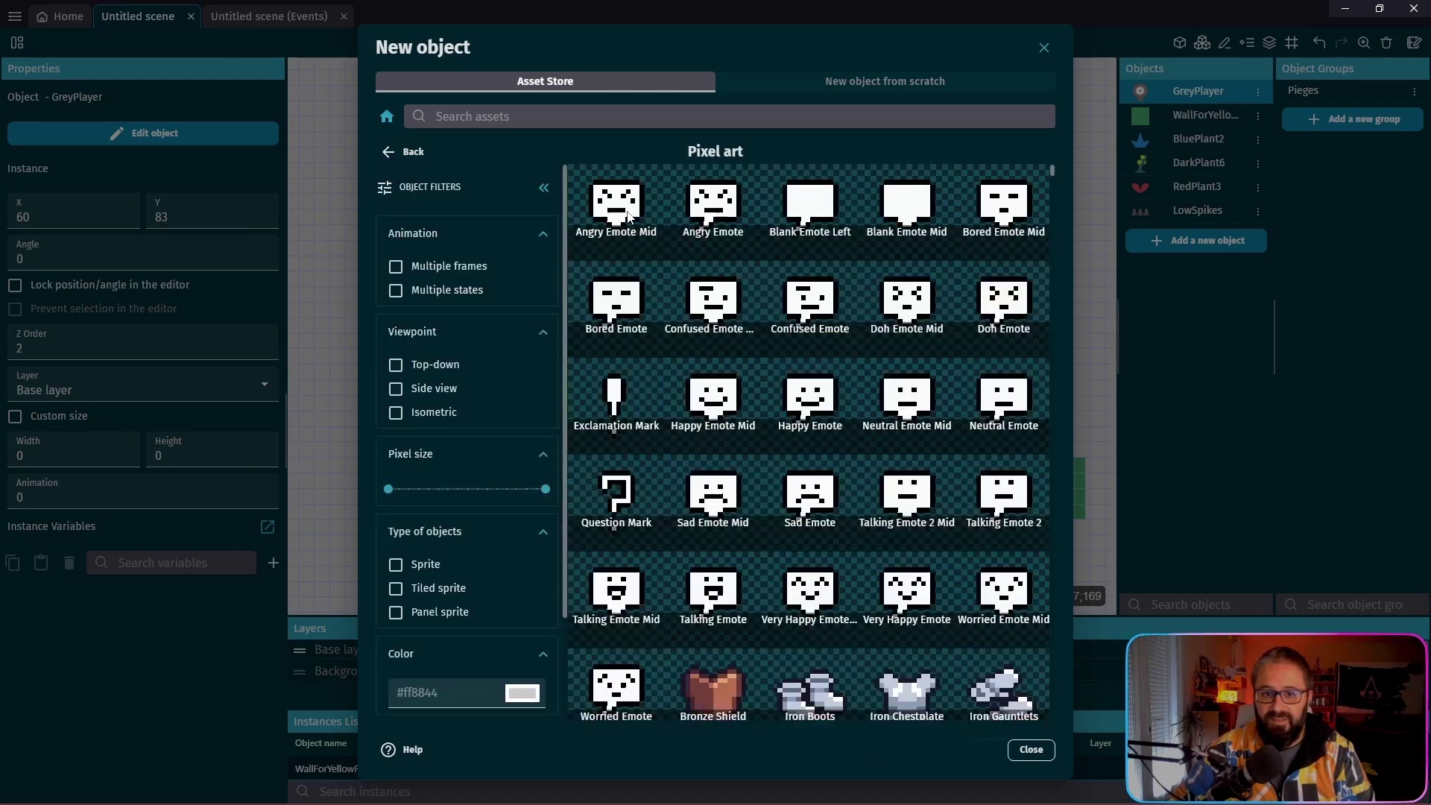
click(791, 253)
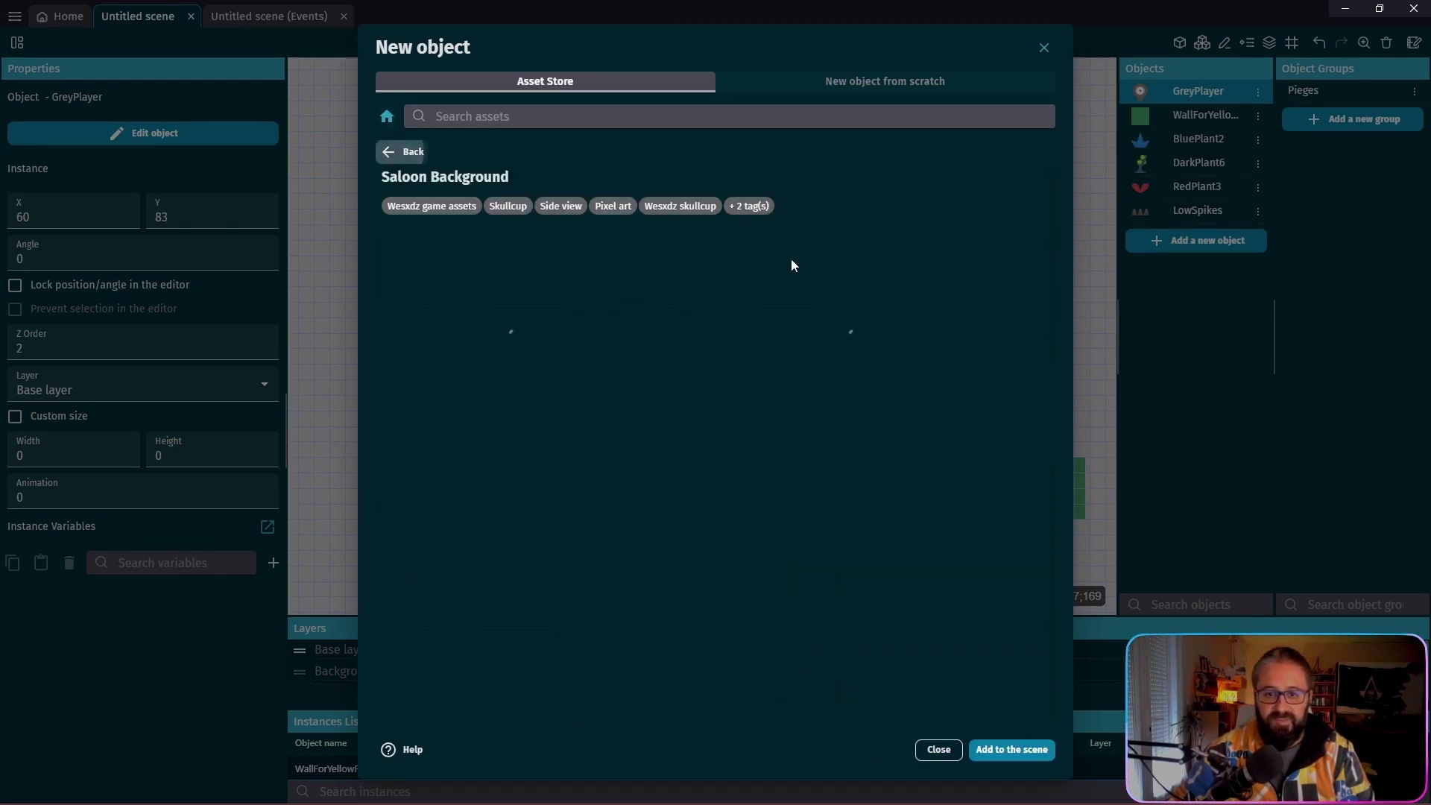
click(659, 492)
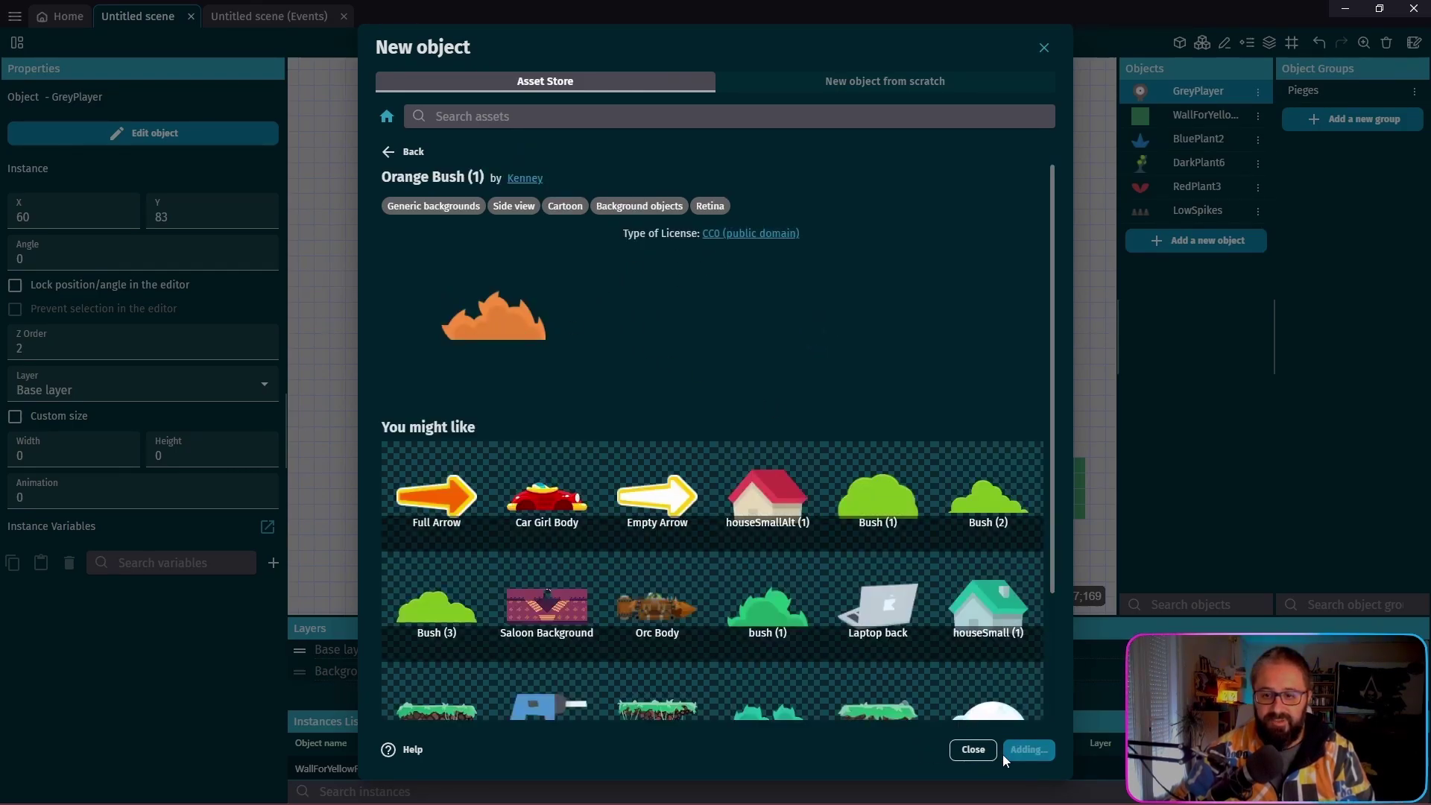
click(1003, 751)
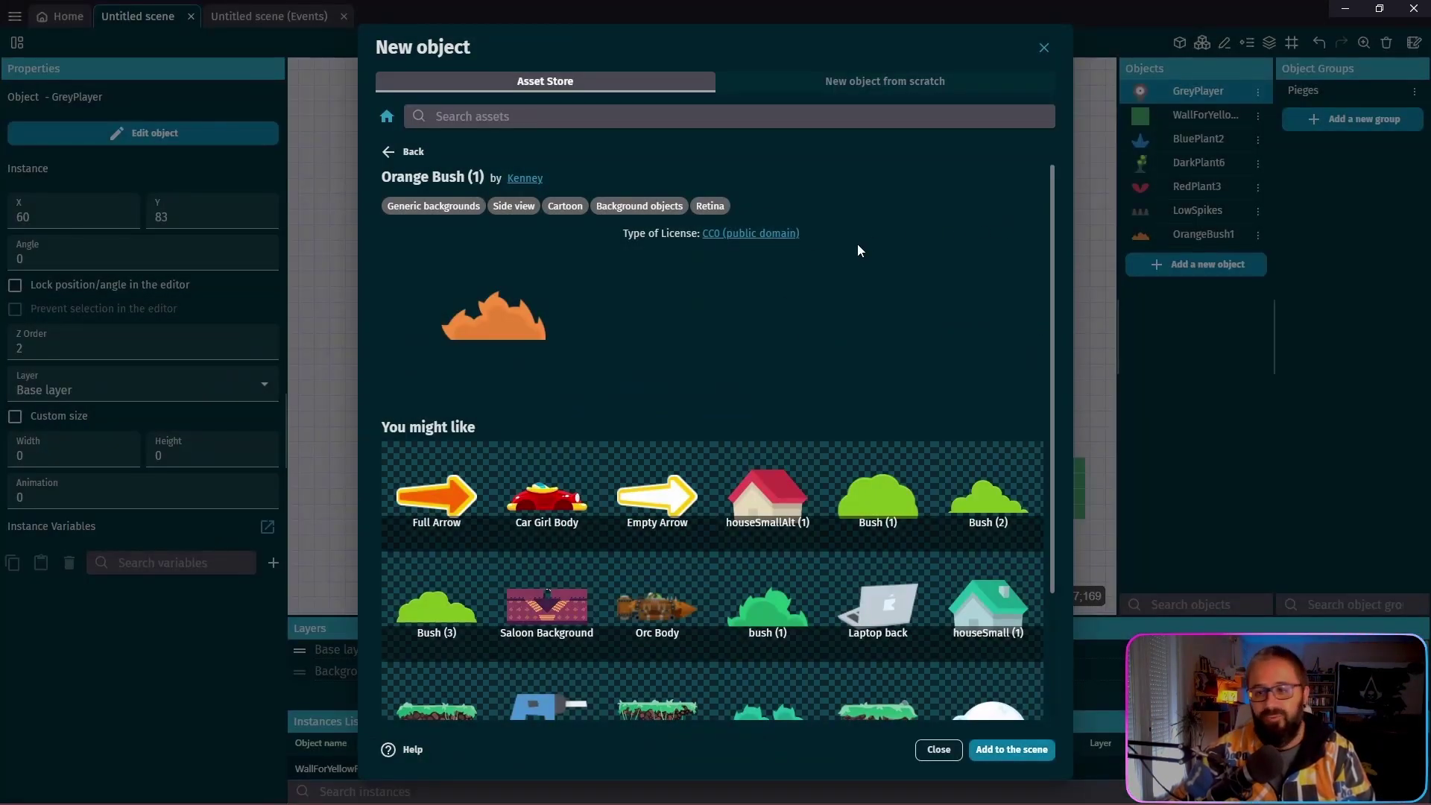
click(1044, 48)
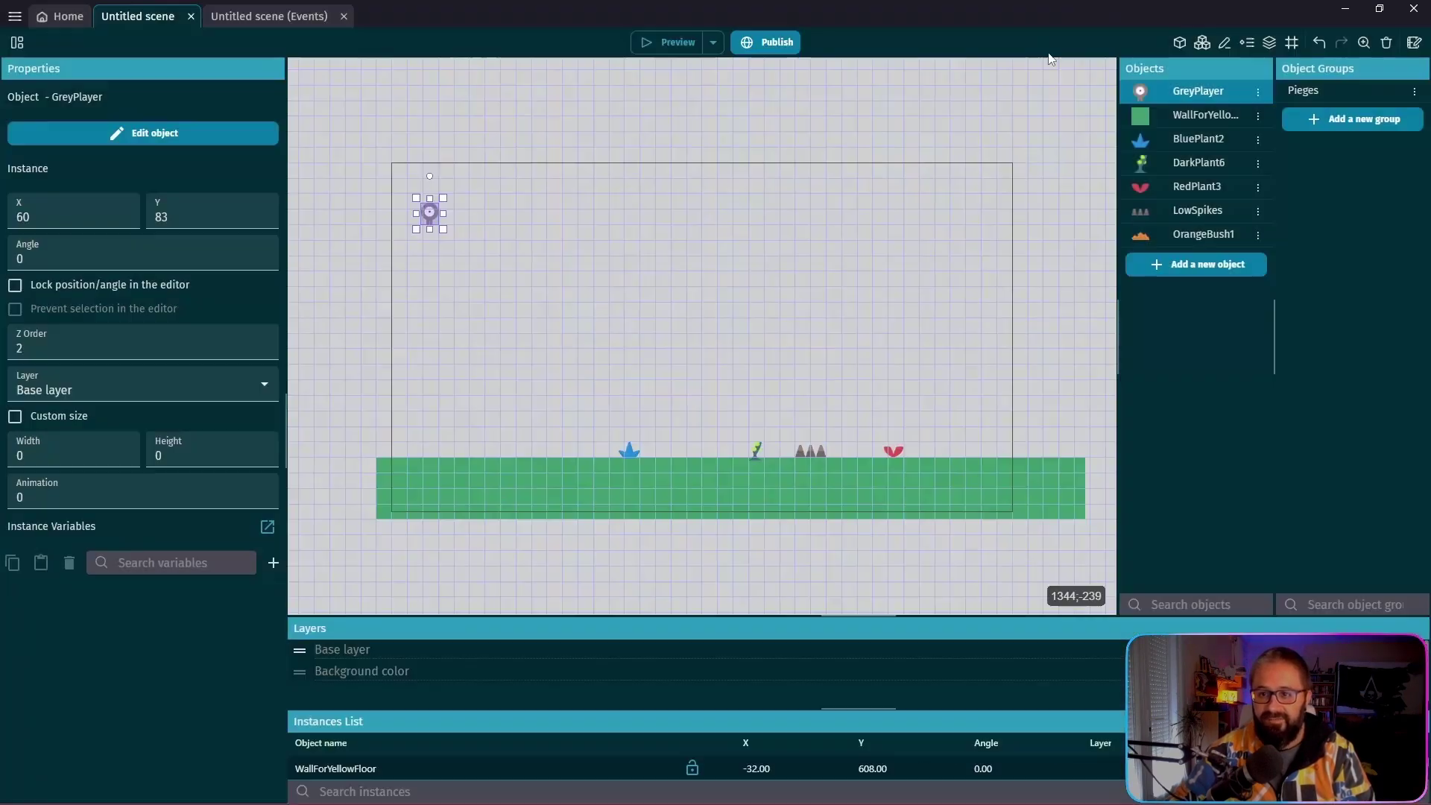
- Add OrangeBush1 to the Pieges group and place a bush on the ground left of the blue plant
click(1196, 237)
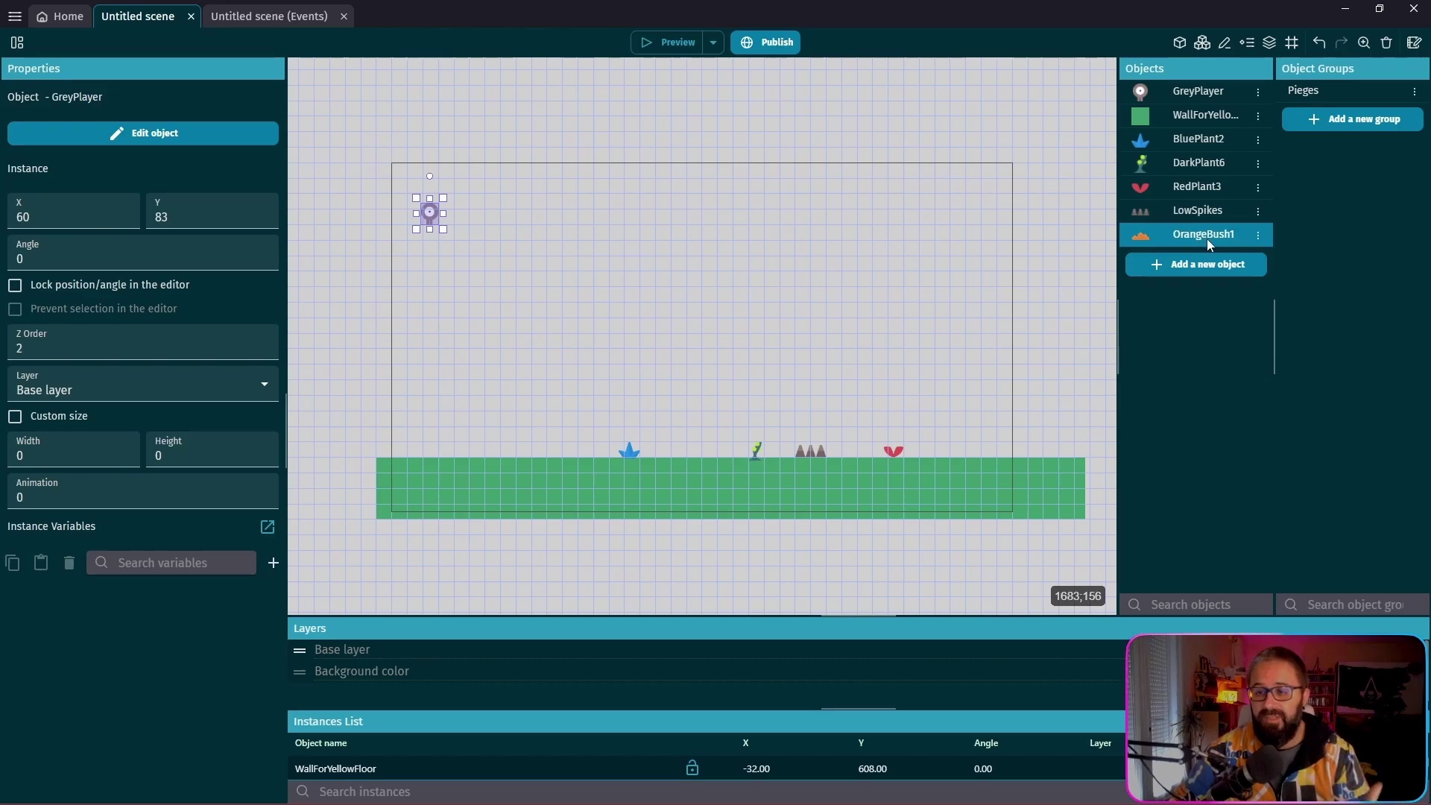
click(1414, 92)
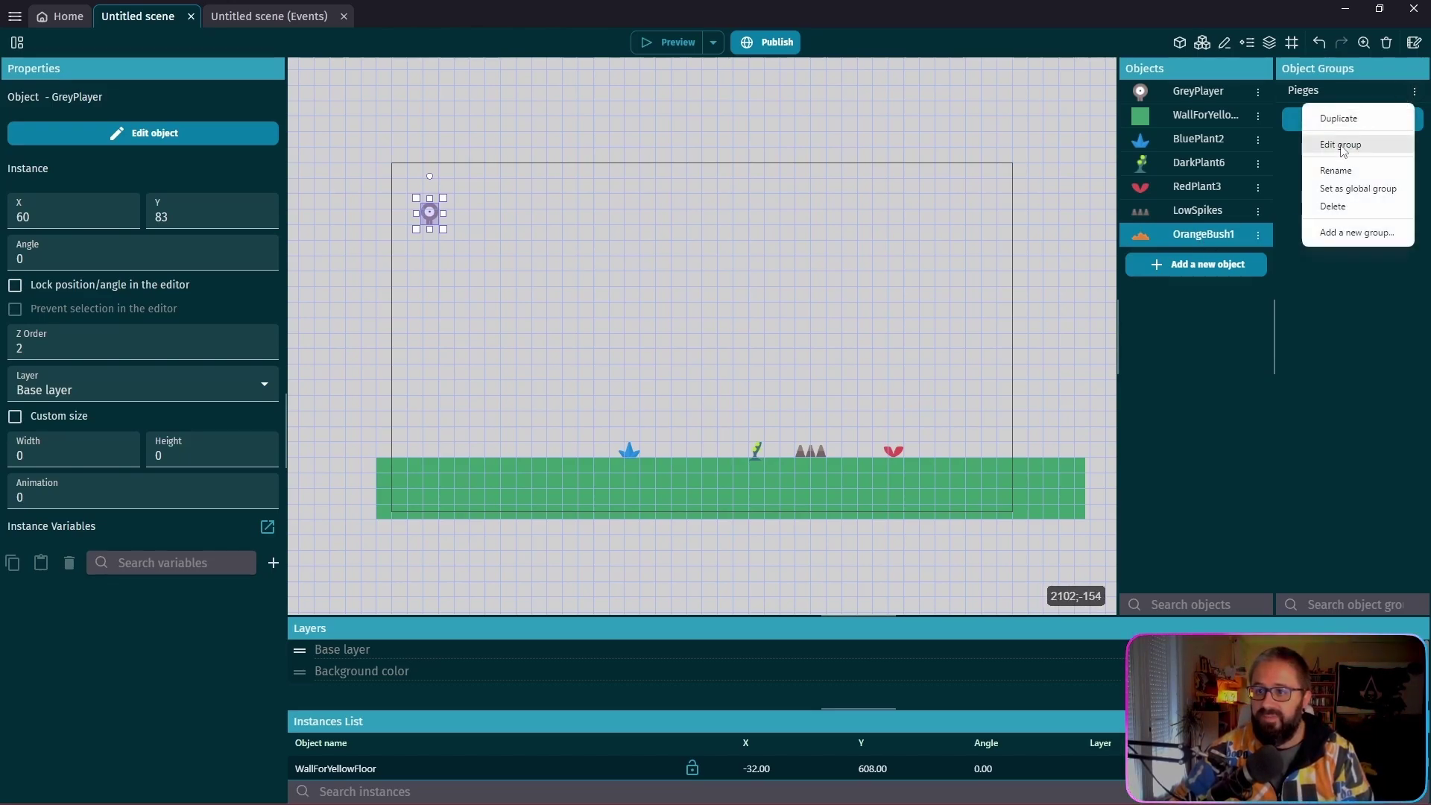
click(1316, 146)
click(462, 483)
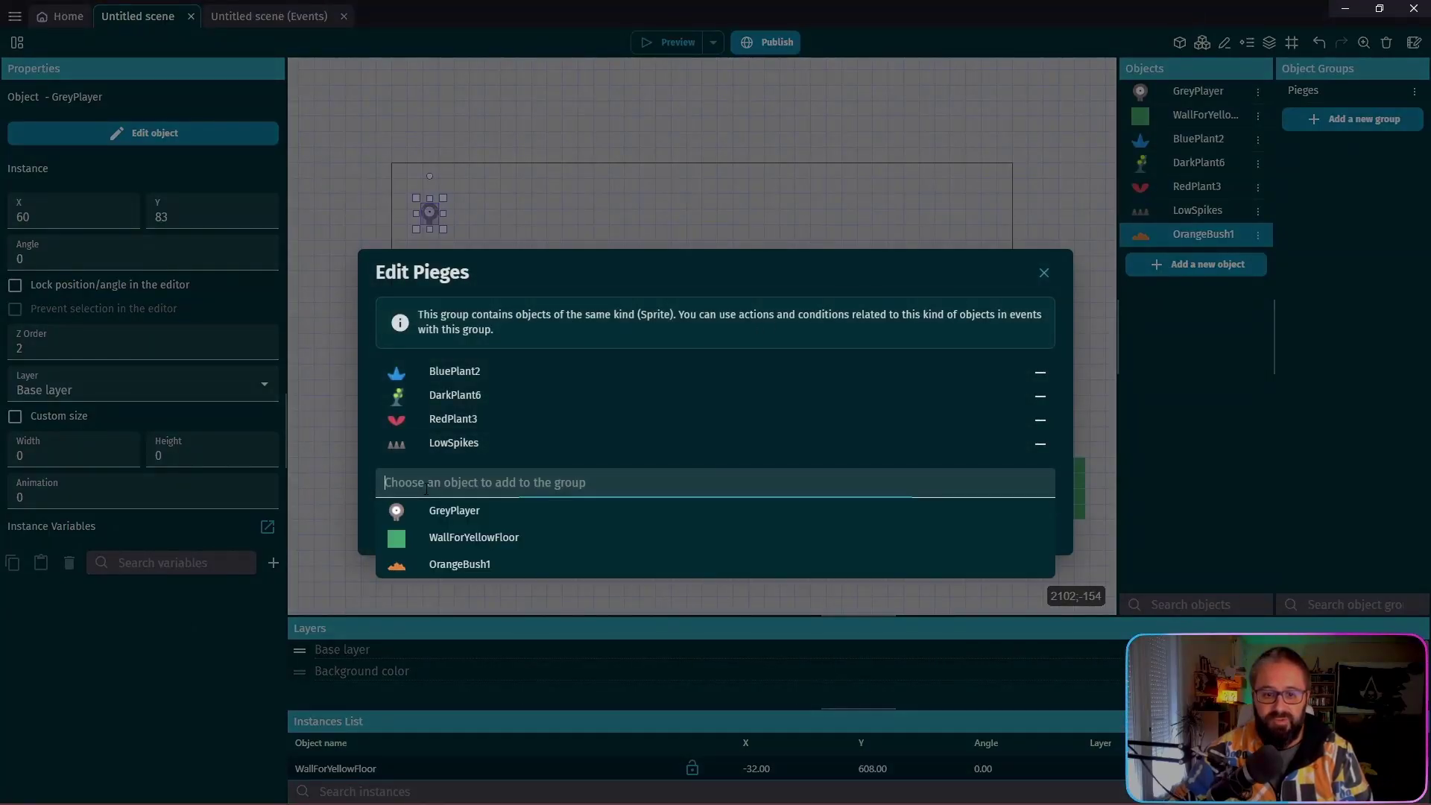
click(474, 570)
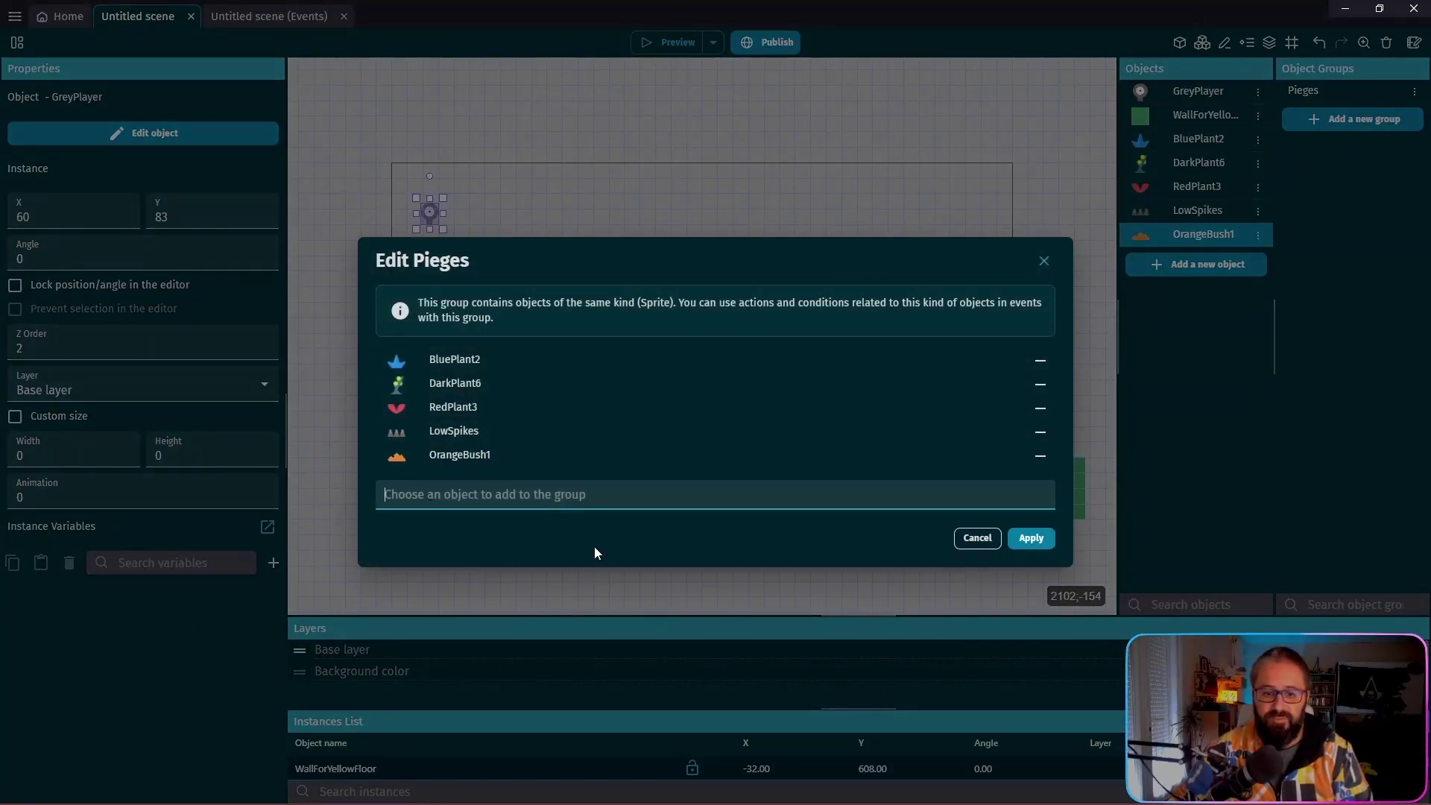
click(1029, 537)
drag(1137, 235, 483, 413)
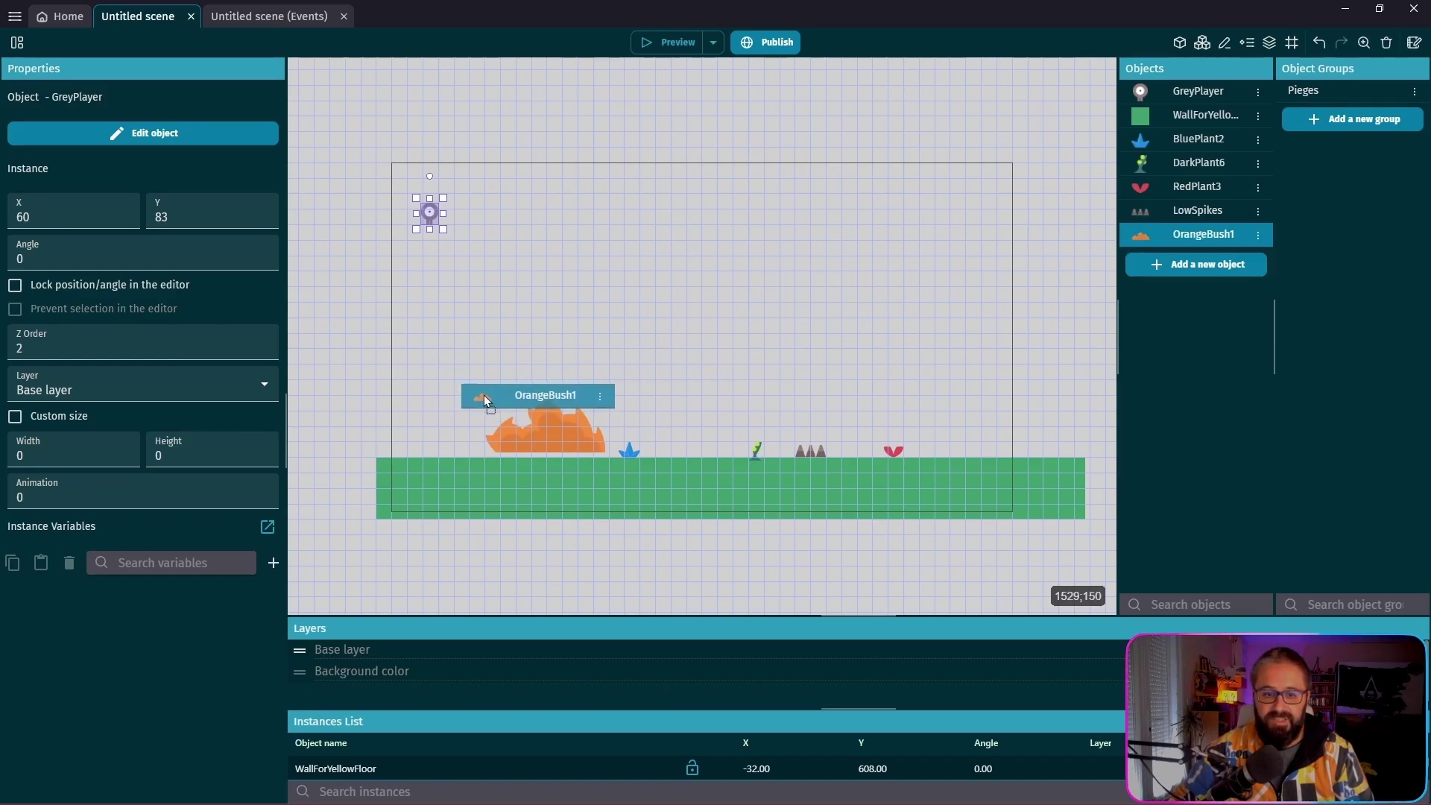
- Preview the game, walk the player right into the orange bush to trigger the restart, then close the preview
click(671, 42)
key(Right)
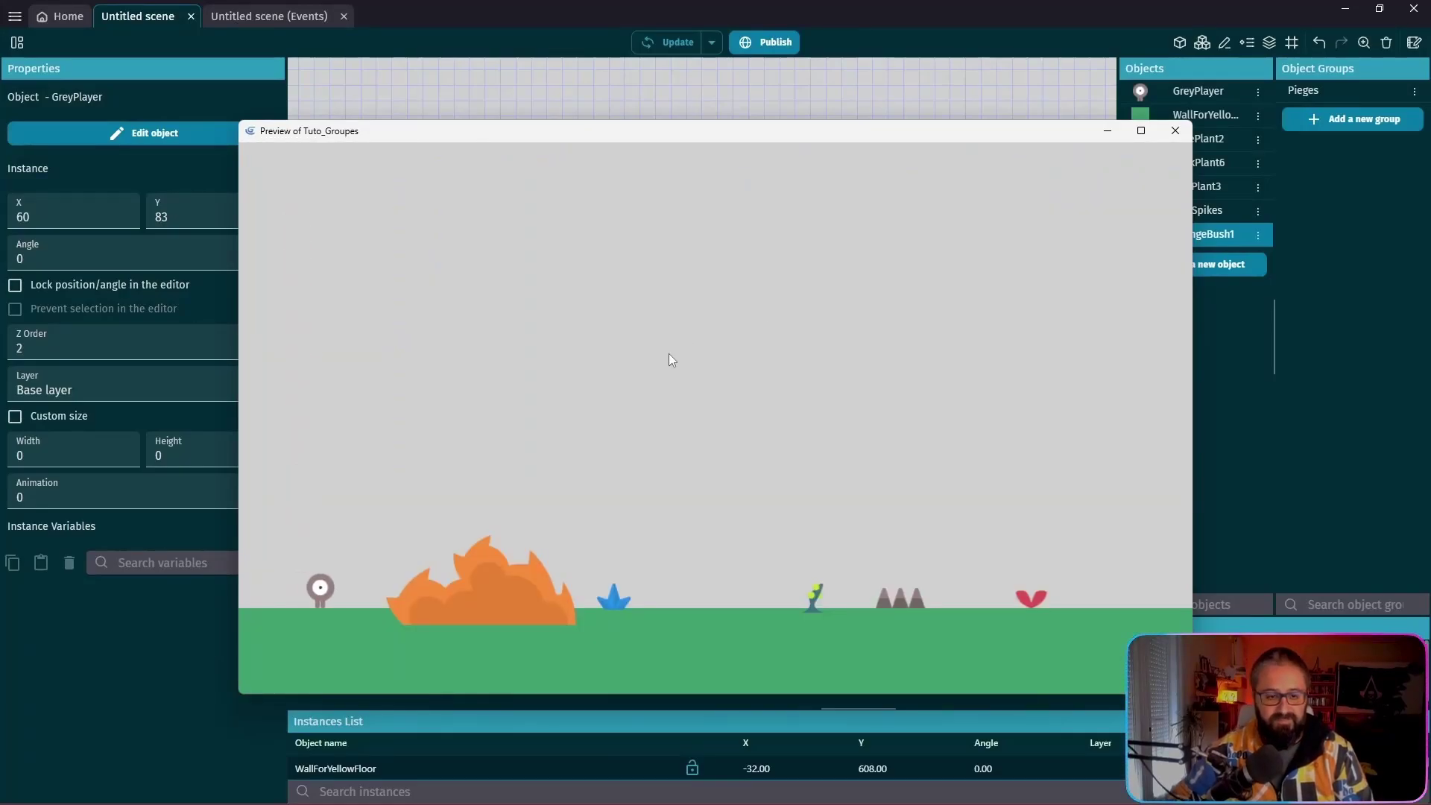
key(Right)
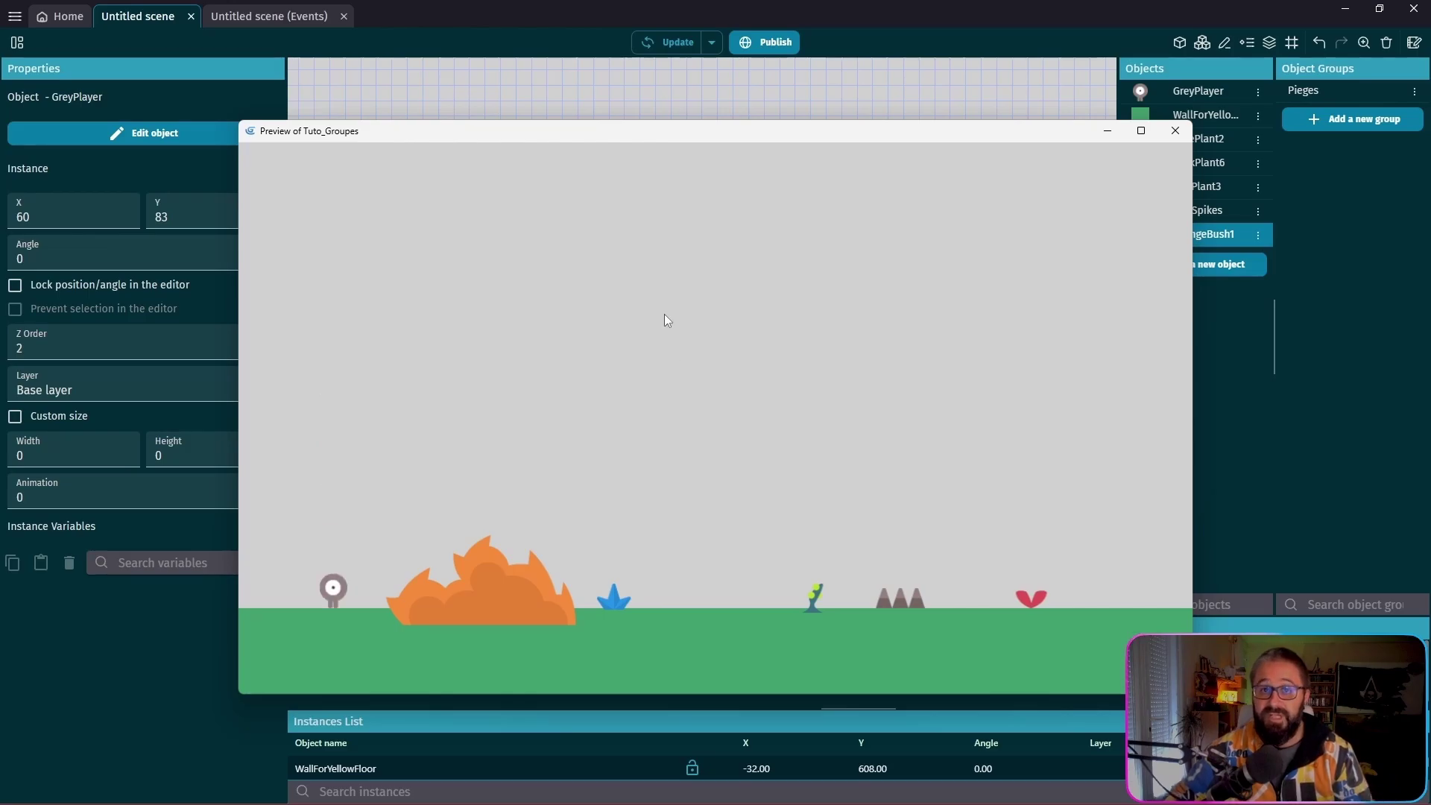
click(1183, 140)
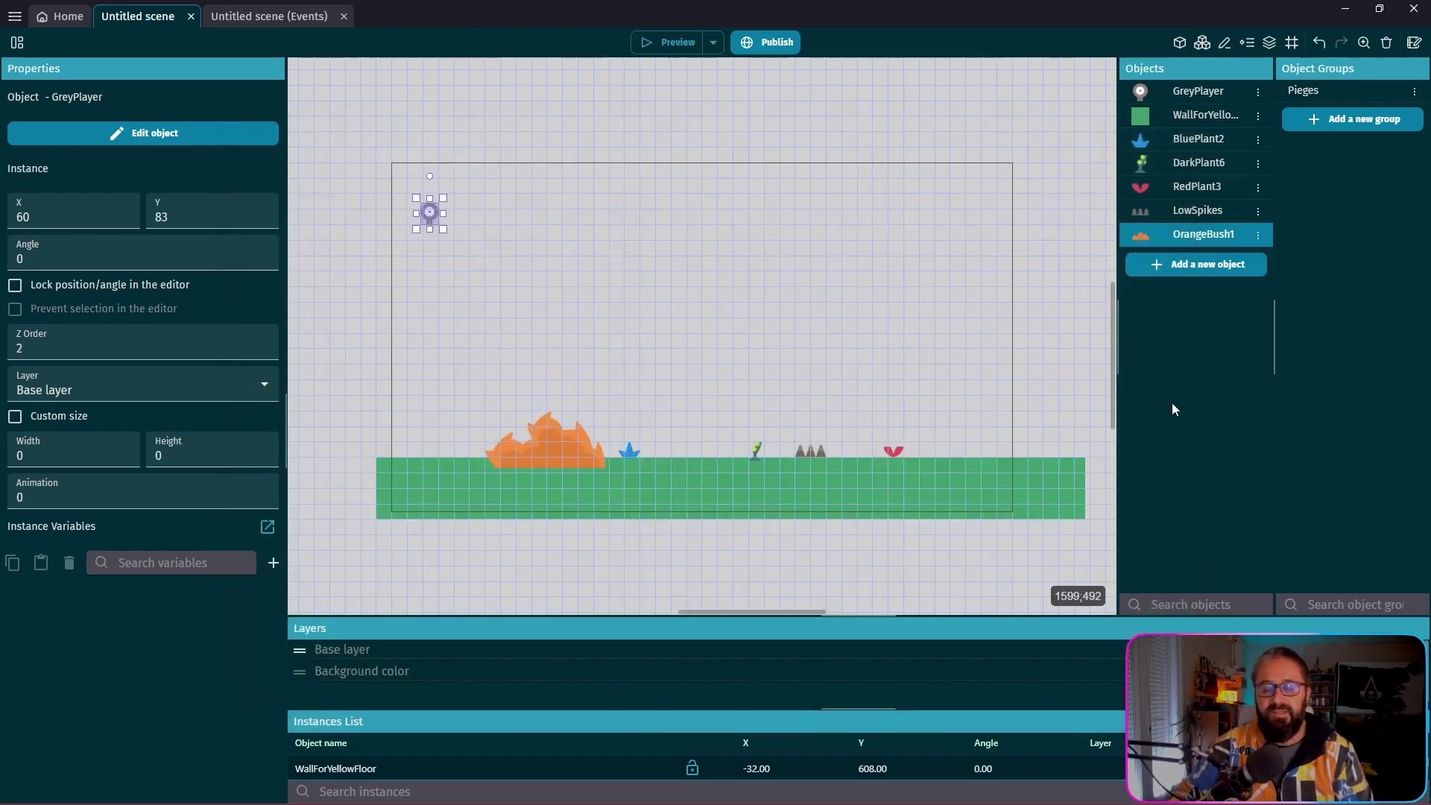